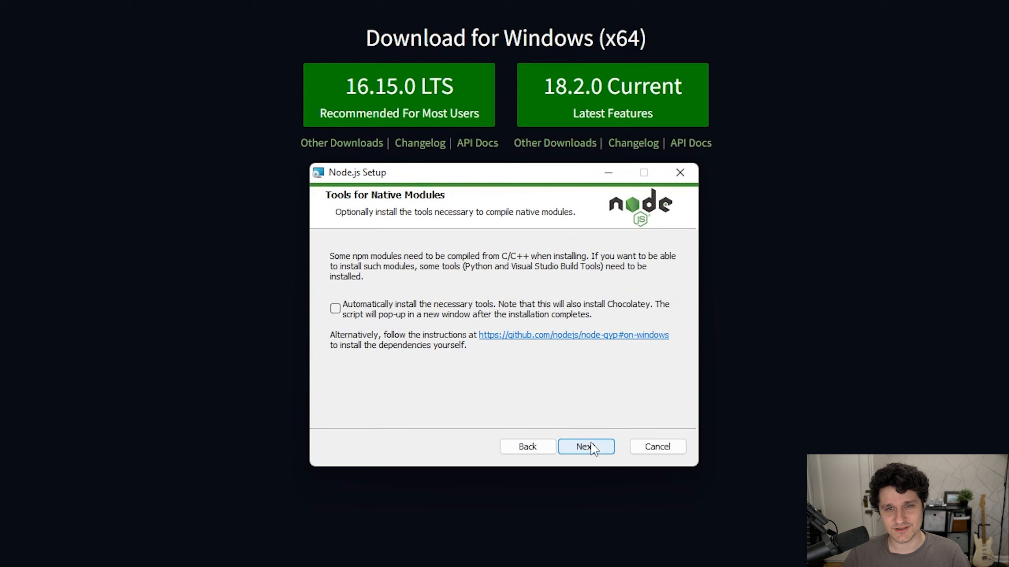
# - Continue the Node.js setup without automatically installing the tools for native modules
pyautogui.click(592, 446)
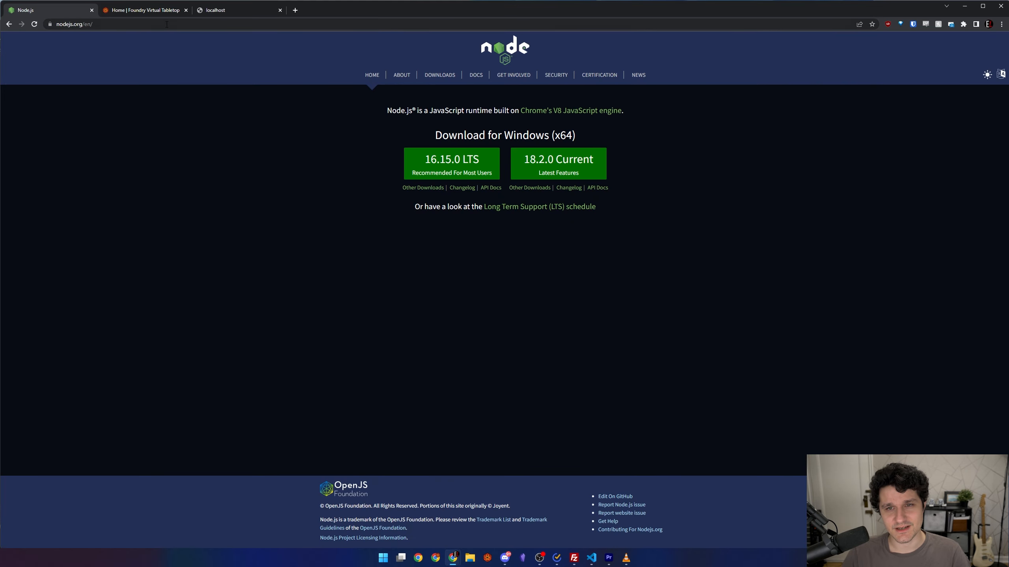
# - Open the purchased software licenses page of the Foundry Virtual Tabletop account on foundryvtt.com
pyautogui.click(163, 12)
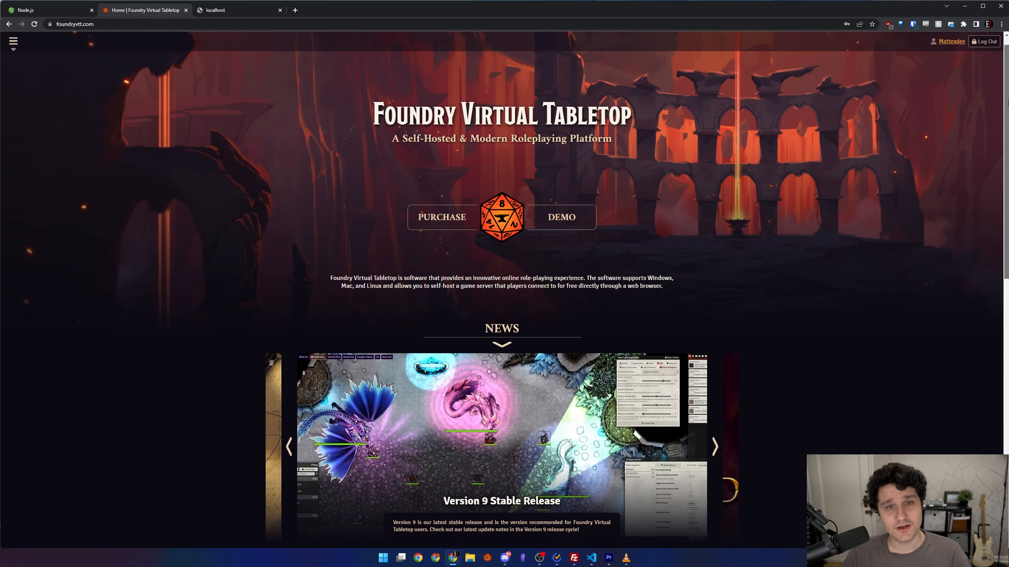
pyautogui.scroll(-5, 959, 125)
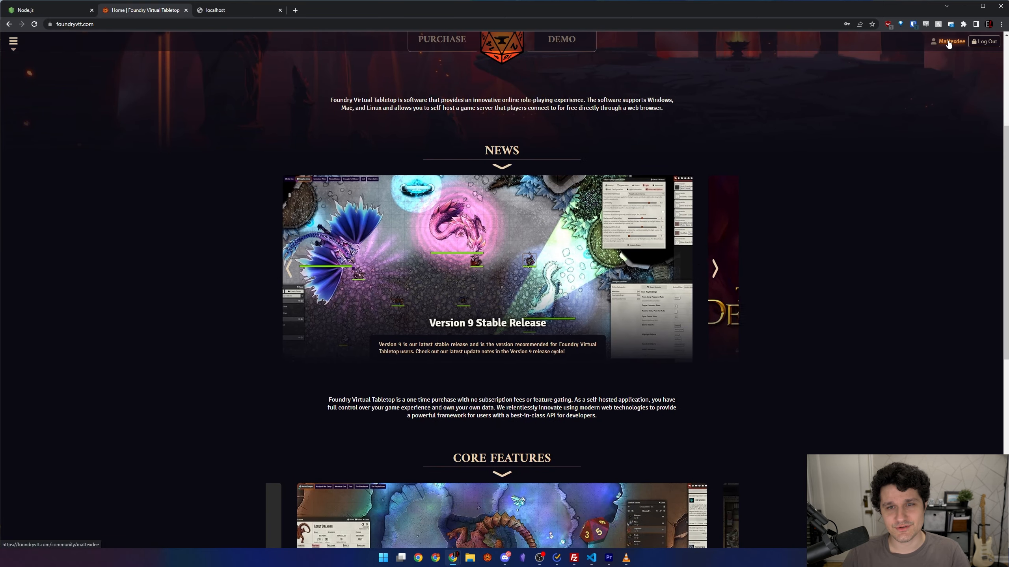
pyautogui.click(951, 41)
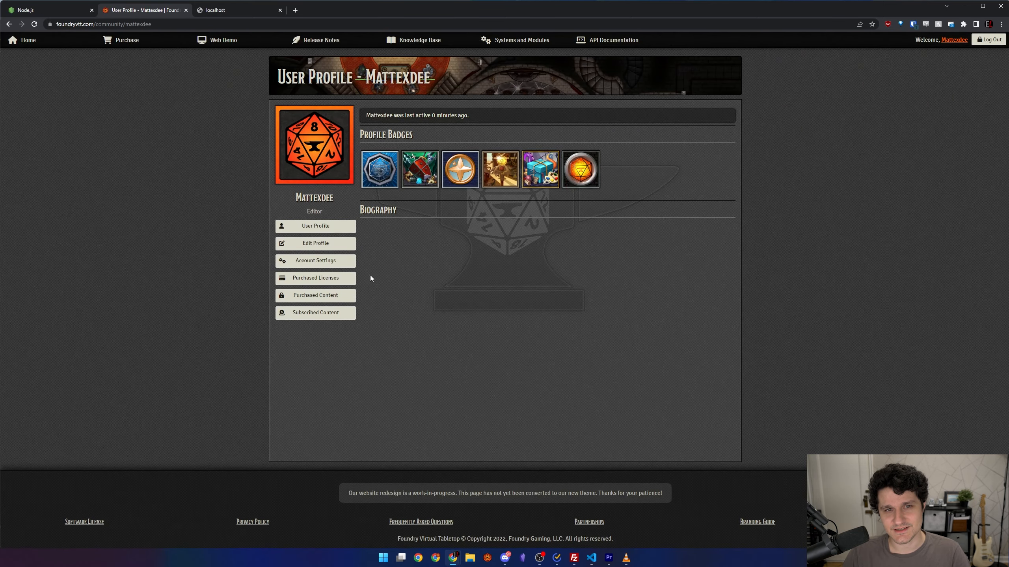
pyautogui.click(334, 278)
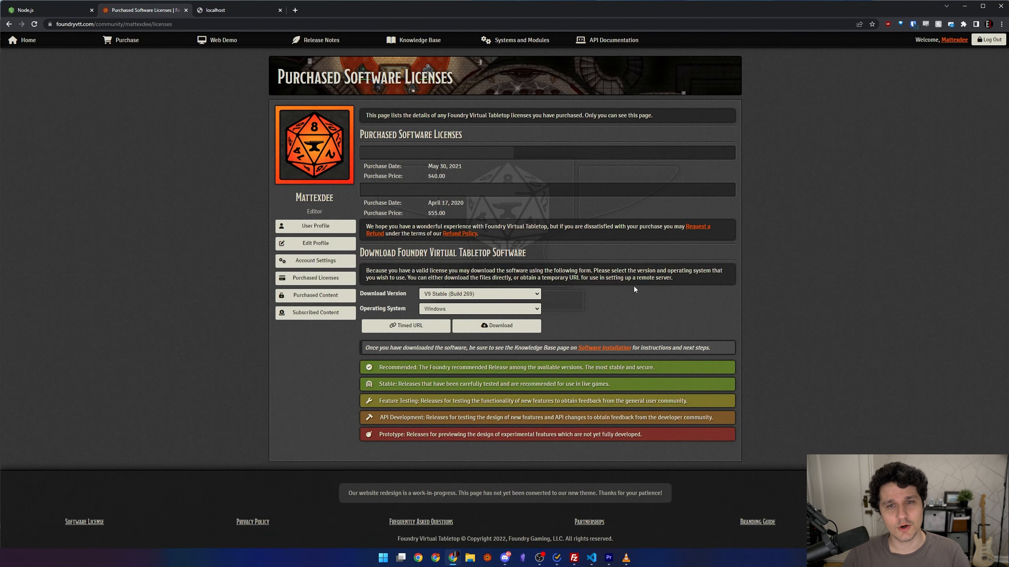
# - Download Foundry Virtual Tabletop version V10 Prototype 3 (Build 265) for the Linux/NodeJS operating system
pyautogui.click(534, 294)
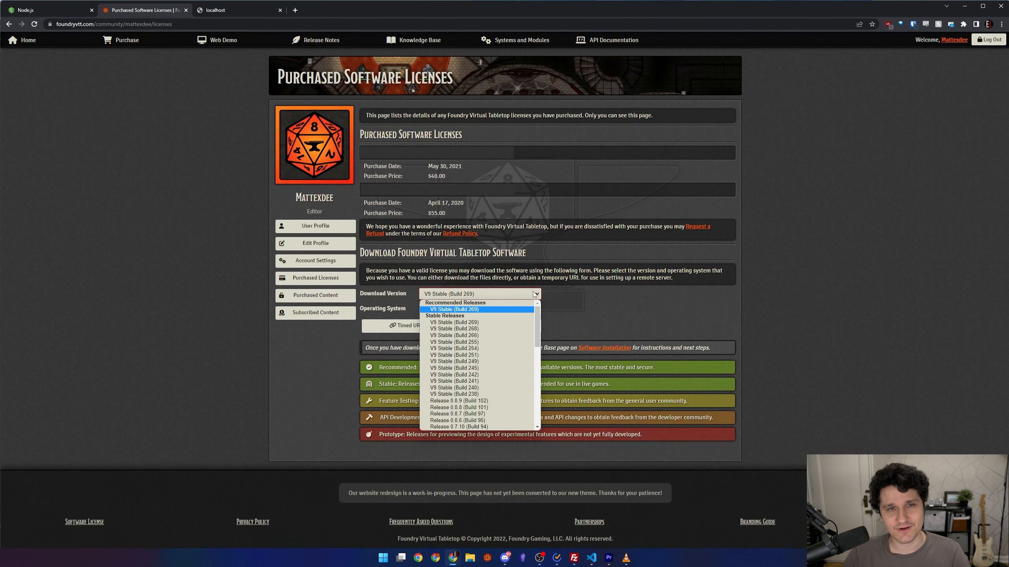
pyautogui.moveTo(539, 311); pyautogui.dragTo(536, 399)
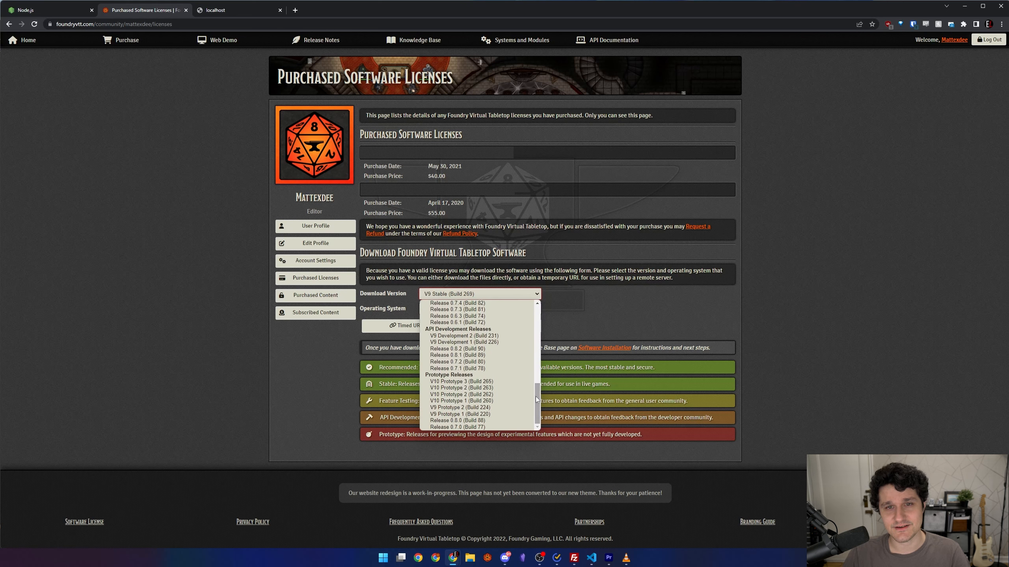
pyautogui.click(492, 382)
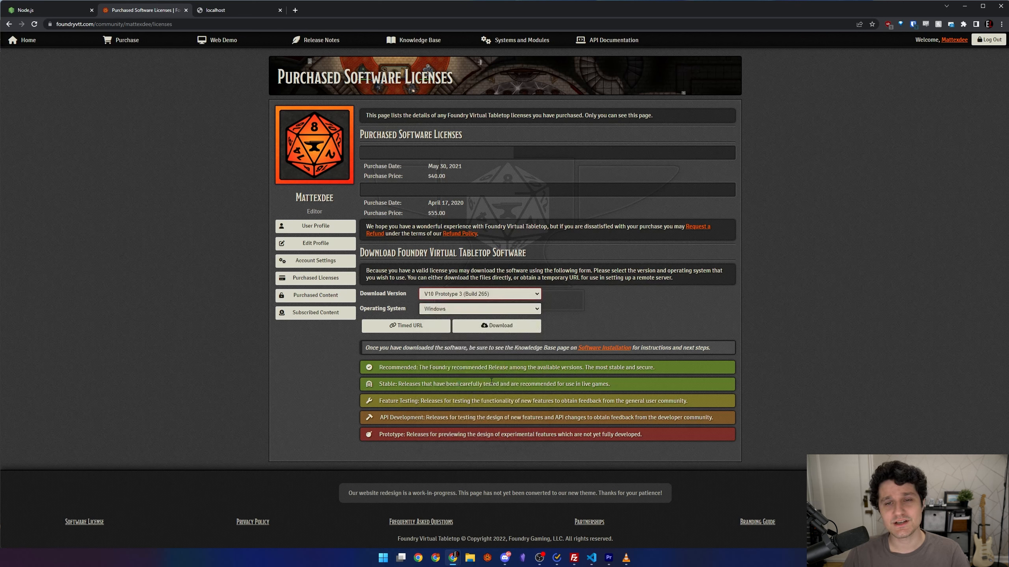
pyautogui.click(536, 310)
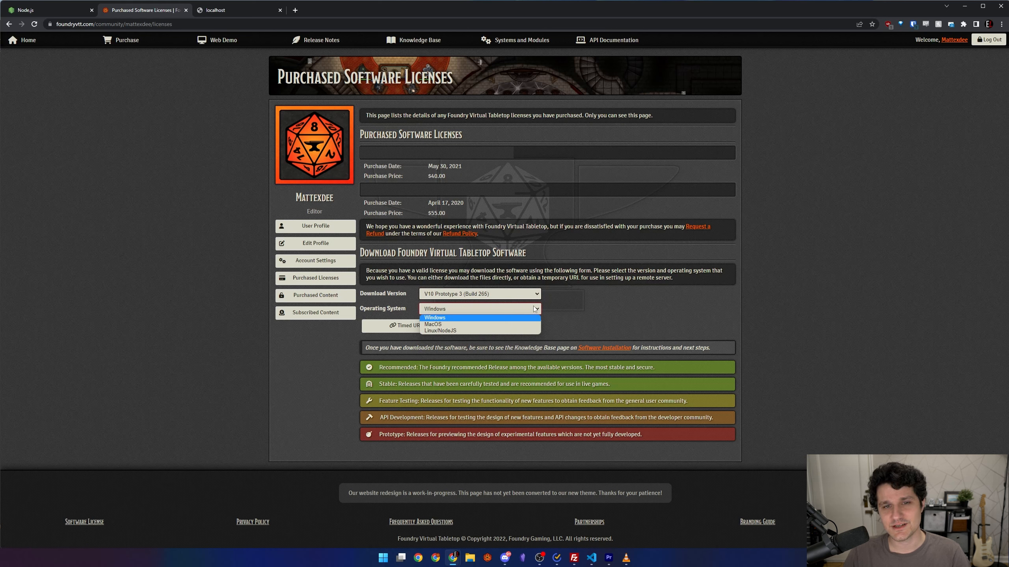
pyautogui.click(519, 331)
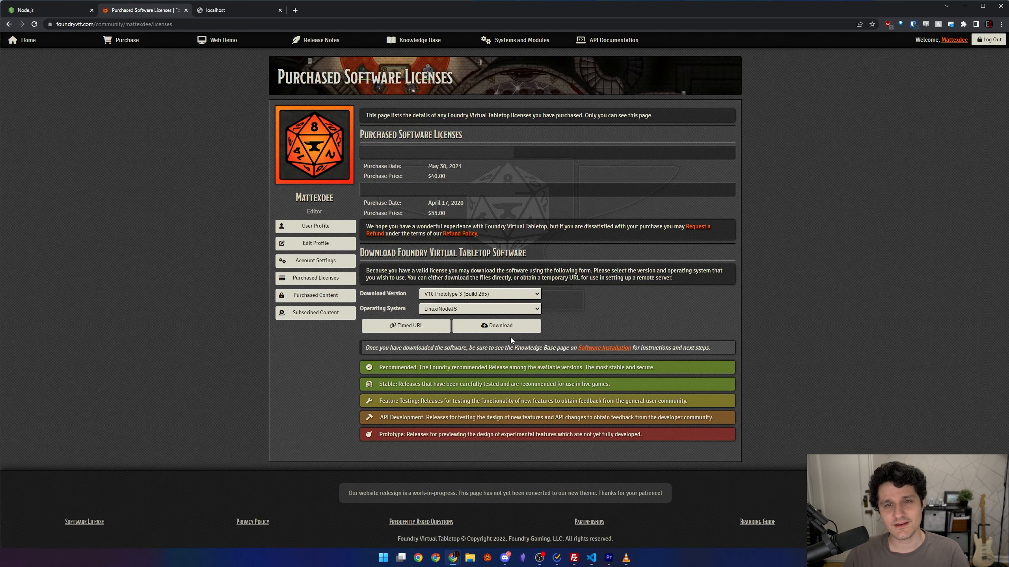
pyautogui.click(510, 328)
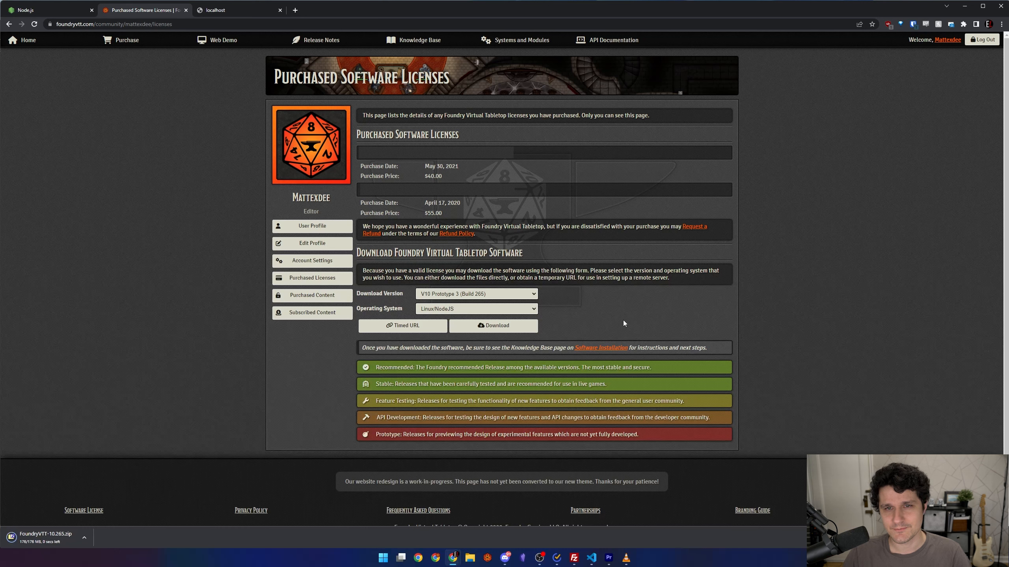
# - Switch to File Explorer and create a folder named Foundry in Documents
pyautogui.click(469, 558)
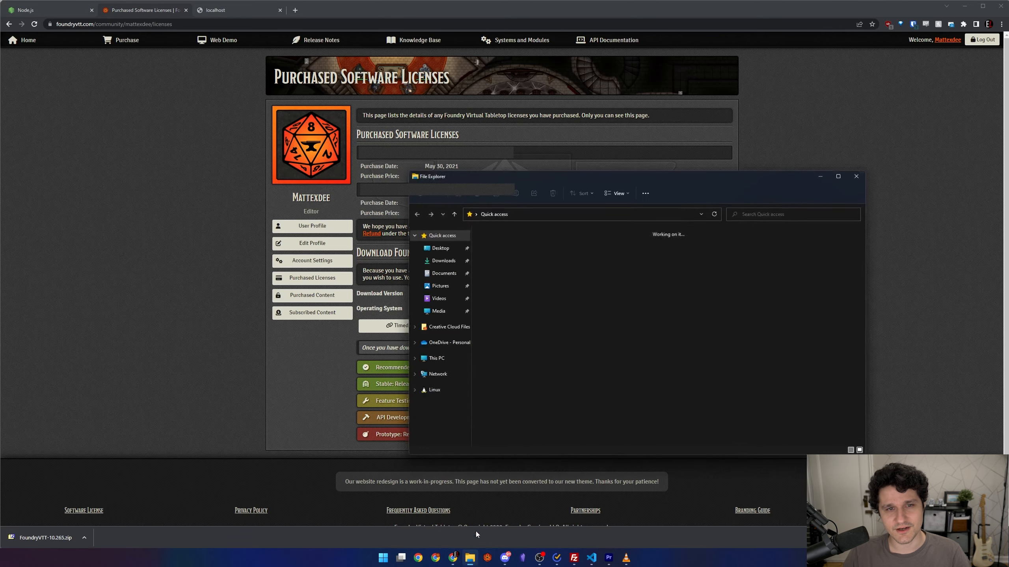
pyautogui.click(442, 278)
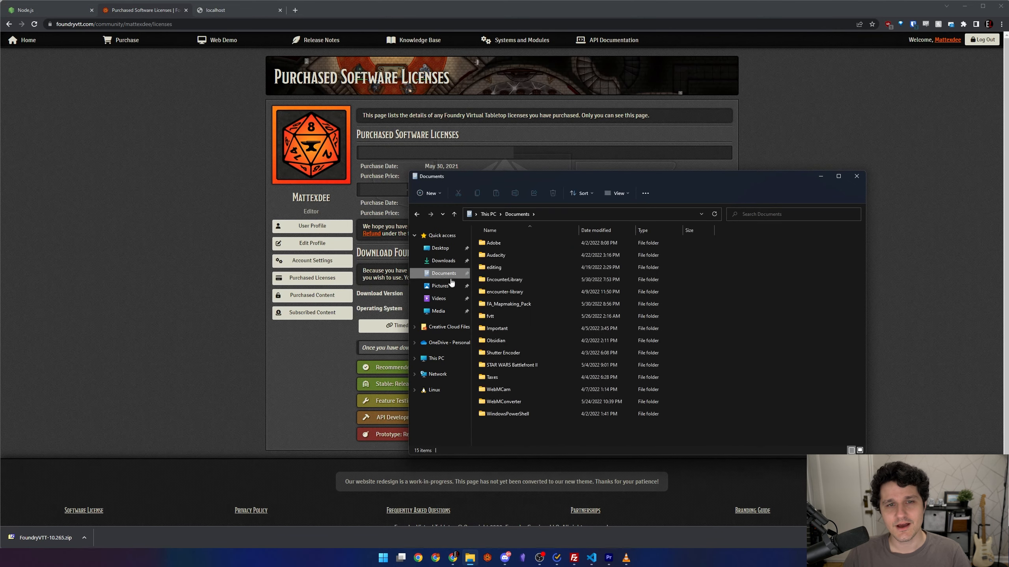
pyautogui.rightClick(743, 342)
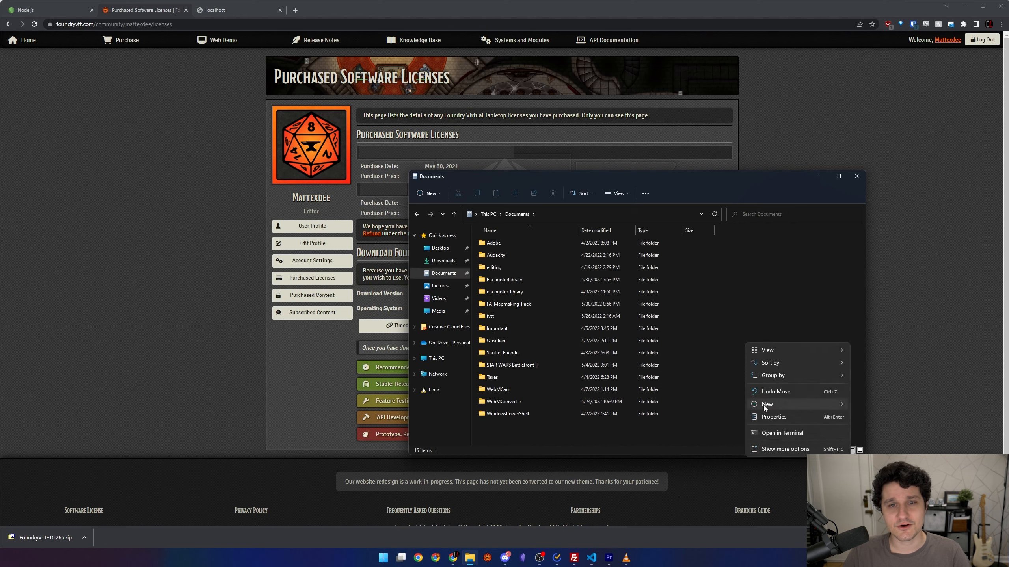
pyautogui.click(859, 406)
pyautogui.write('F')
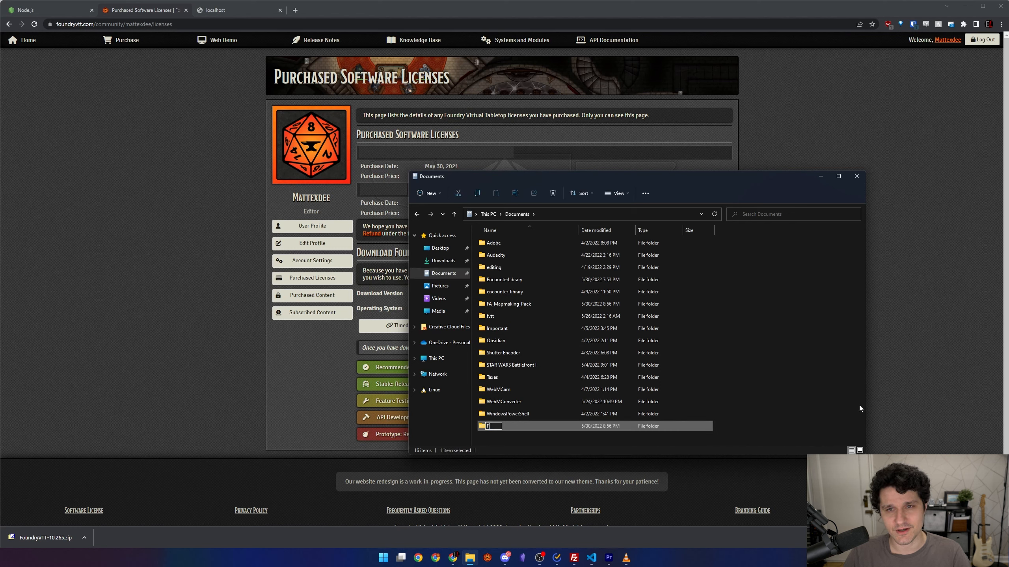
pyautogui.write('oundry')
pyautogui.press('Return')
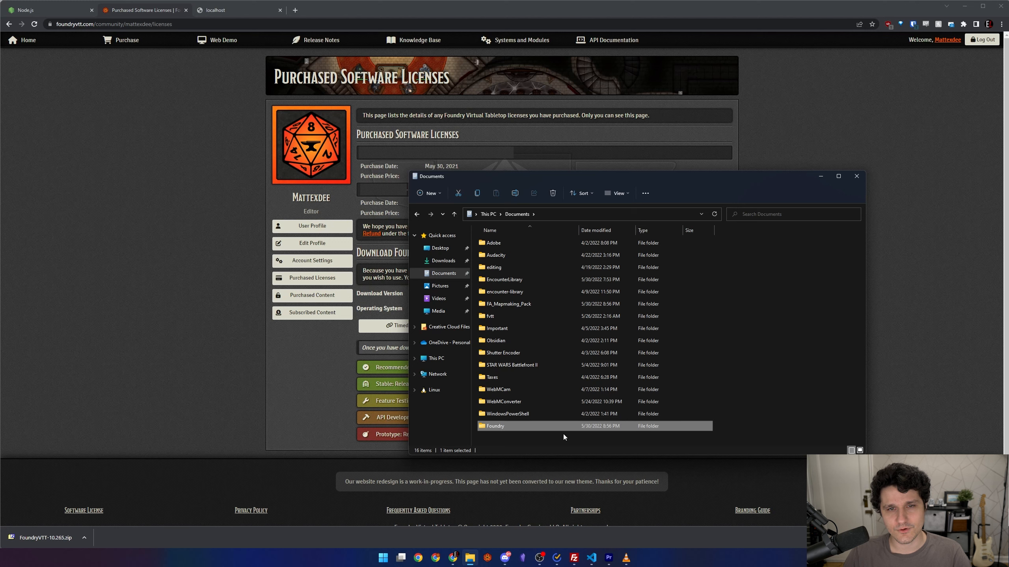
# - Create a subfolder named v10 inside the Foundry folder
pyautogui.doubleClick(500, 426)
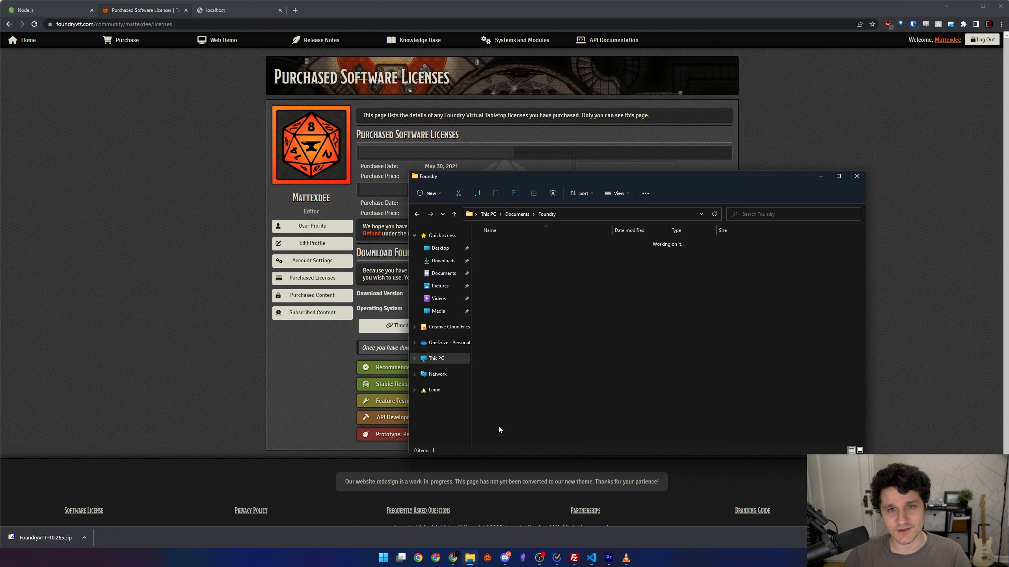
pyautogui.rightClick(521, 265)
pyautogui.moveTo(563, 323)
pyautogui.click(642, 330)
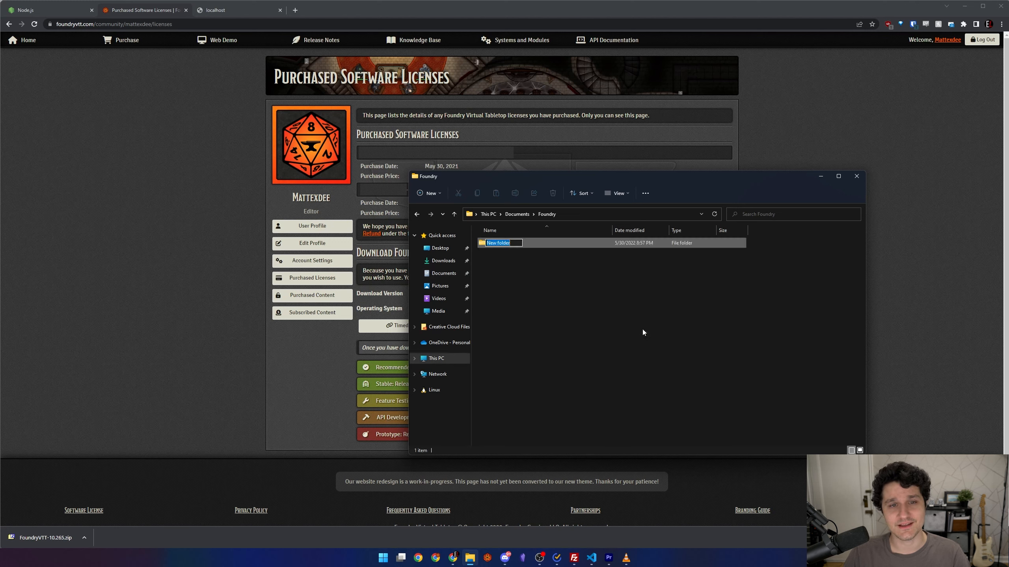
pyautogui.write('v10')
pyautogui.press('Return')
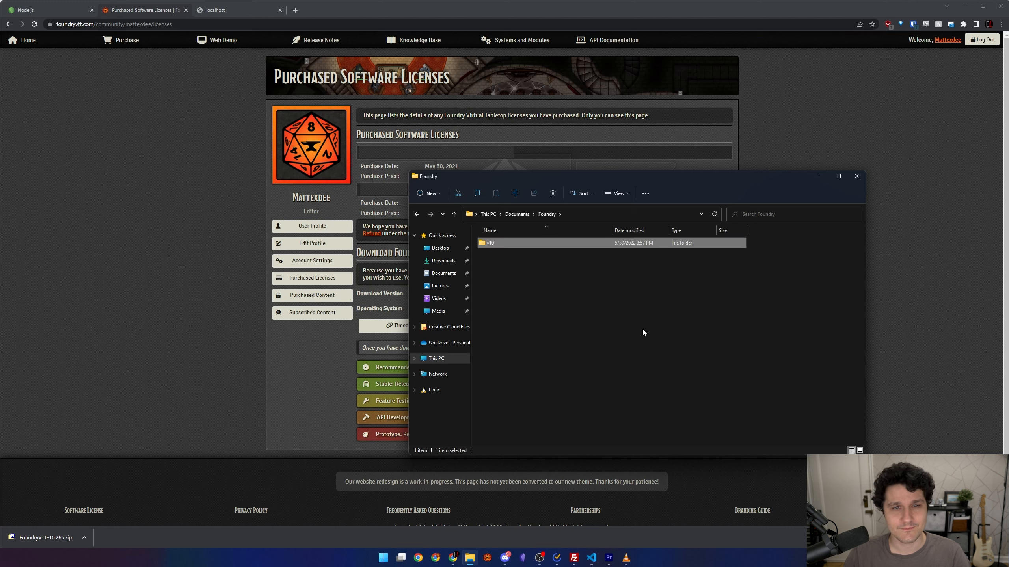
# - Create two subfolders named code and data inside the v10 folder
pyautogui.doubleClick(493, 241)
pyautogui.rightClick(534, 262)
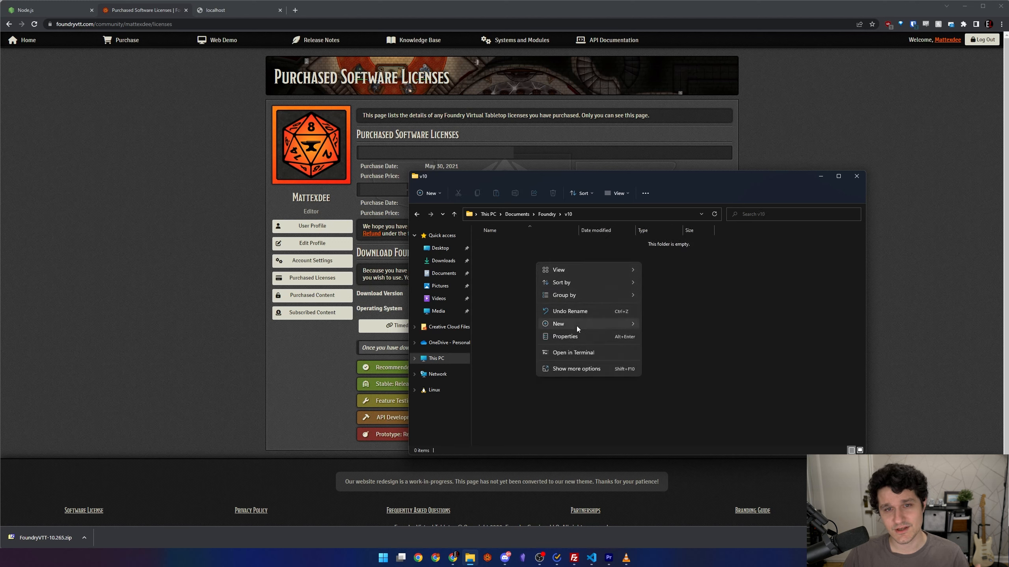
pyautogui.moveTo(577, 325)
pyautogui.click(664, 326)
pyautogui.write('code')
pyautogui.press('Return')
pyautogui.rightClick(562, 303)
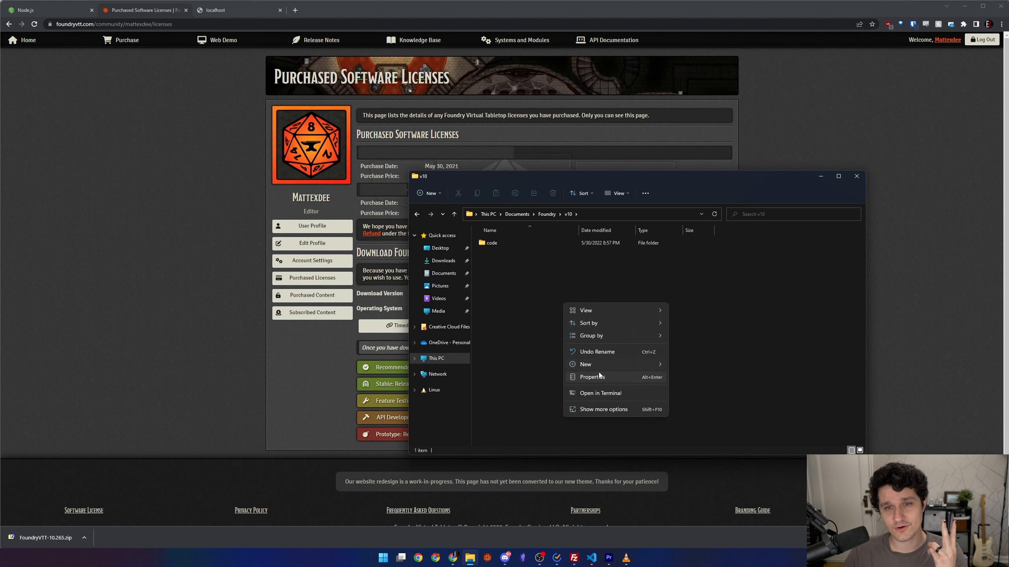
pyautogui.click(679, 366)
pyautogui.write('data')
pyautogui.press('Return')
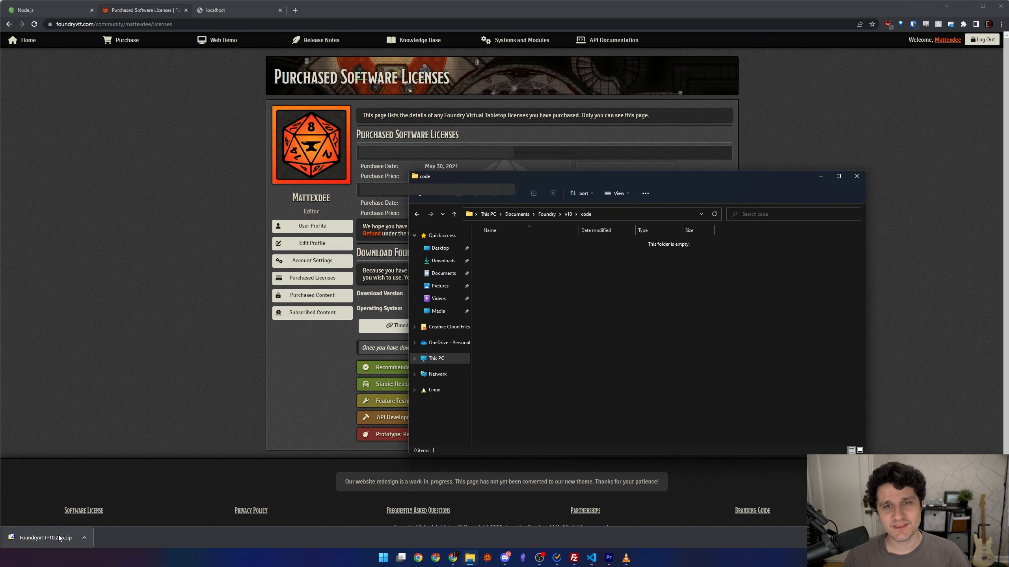
# - Extract the whole contents of FoundryVTT-10.265.zip into the code folder and close the archive
pyautogui.click(46, 537)
pyautogui.moveTo(131, 108); pyautogui.dragTo(138, 101)
pyautogui.click(461, 558)
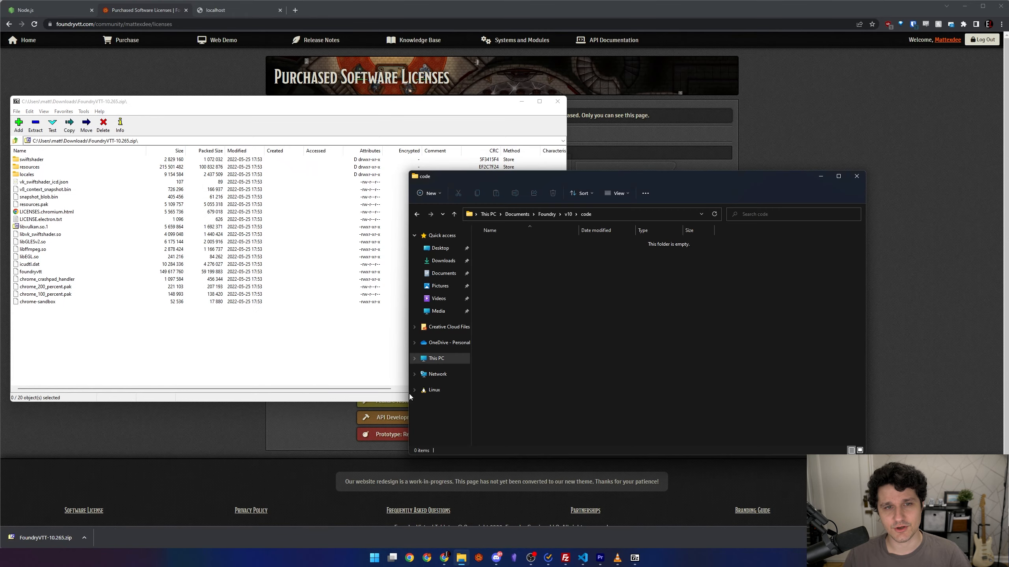
pyautogui.moveTo(92, 335); pyautogui.dragTo(687, 273)
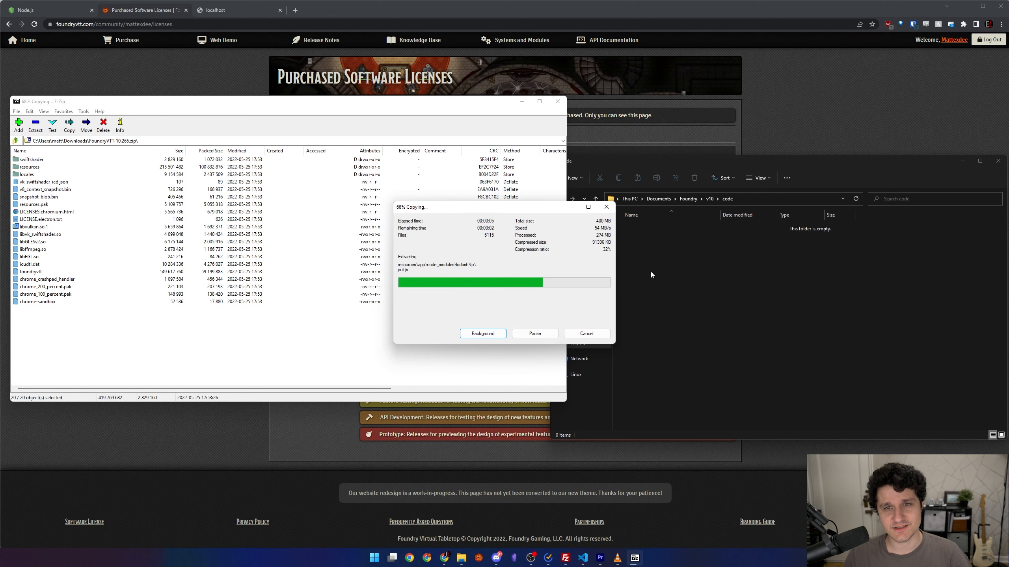
pyautogui.click(558, 101)
# - Open a command prompt (cmd) in the v10 folder from File Explorer
pyautogui.click(711, 199)
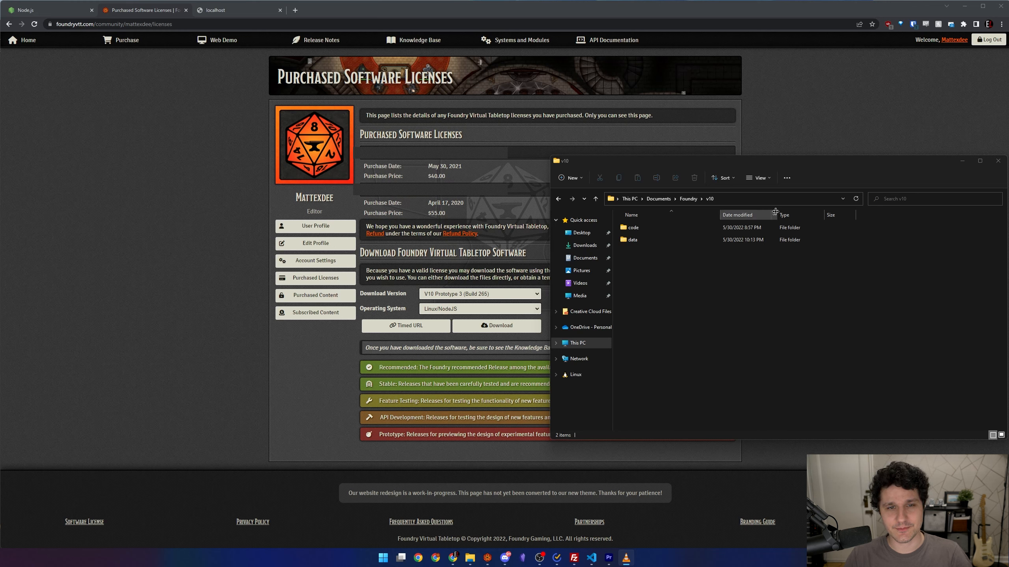
pyautogui.click(767, 197)
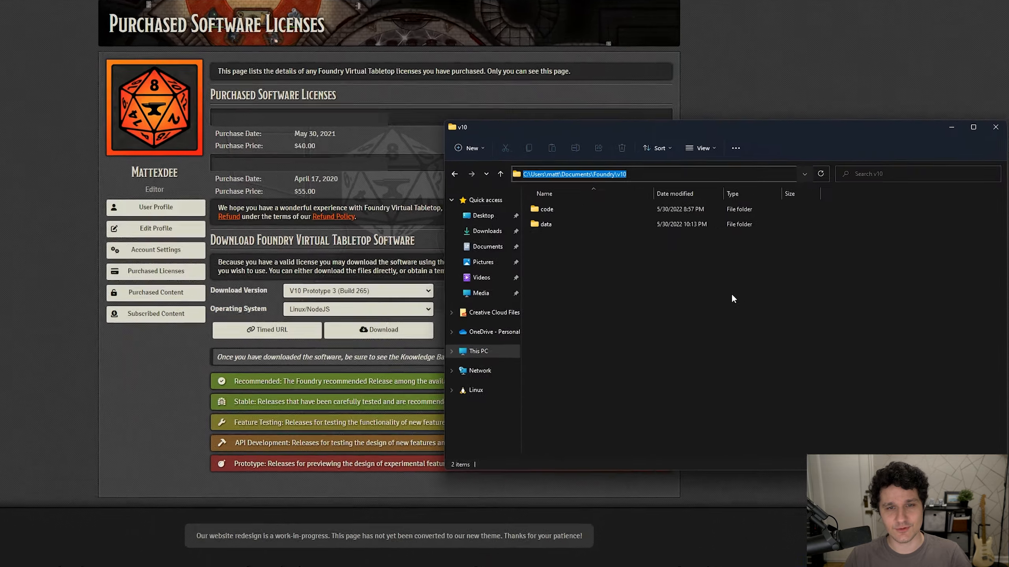
pyautogui.write('cmd')
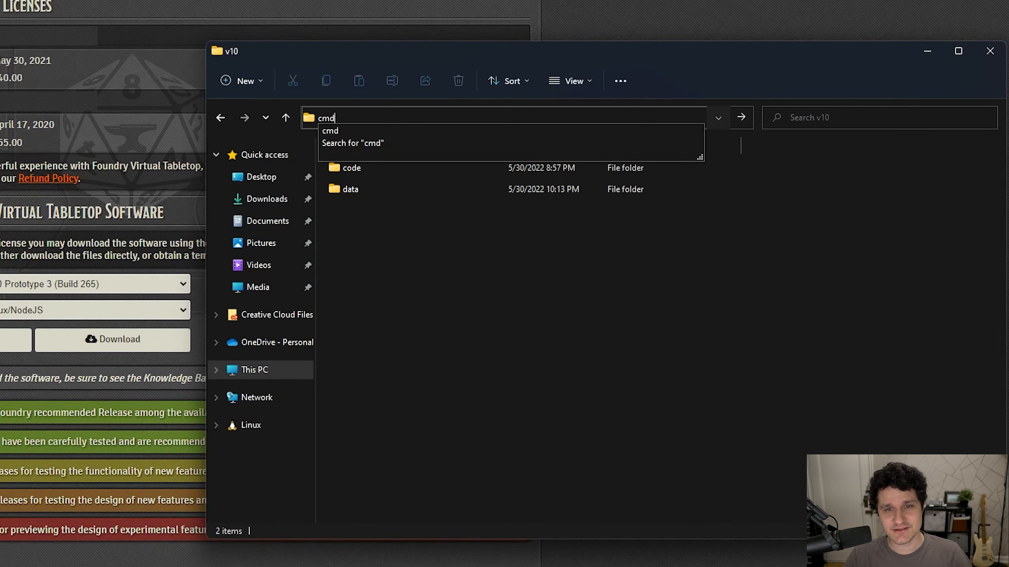
pyautogui.press('Return')
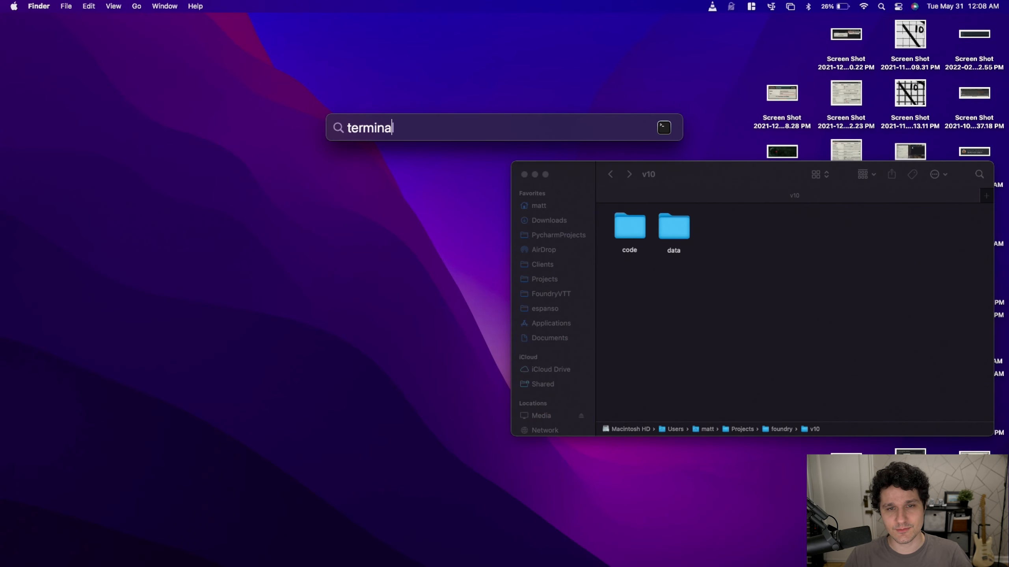
# - On the Mac, open Terminal and change the working directory to the v10 folder with cd
pyautogui.write('l')
pyautogui.press('Return')
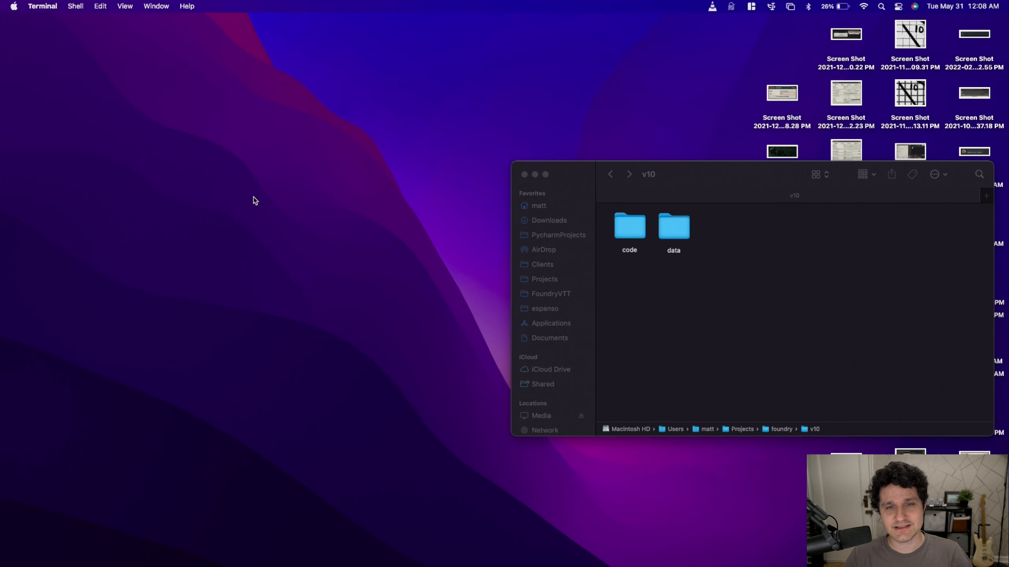
pyautogui.write('cd')
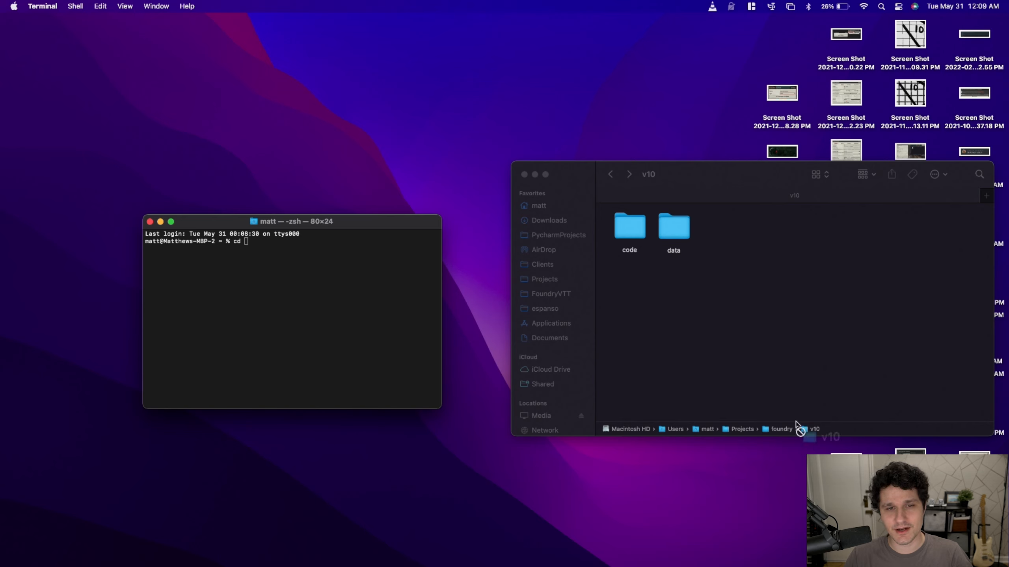
pyautogui.moveTo(805, 429); pyautogui.dragTo(379, 309)
pyautogui.press('Return')
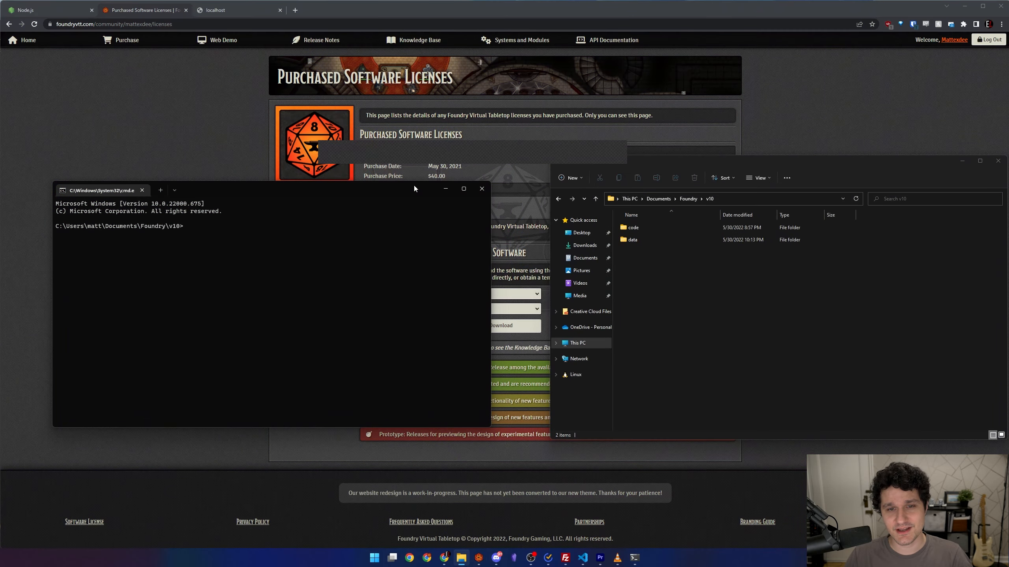
# - Start the server from the v10 folder by running node code/resources/app/main.js --port=30001 --dataPath=data
pyautogui.write('node')
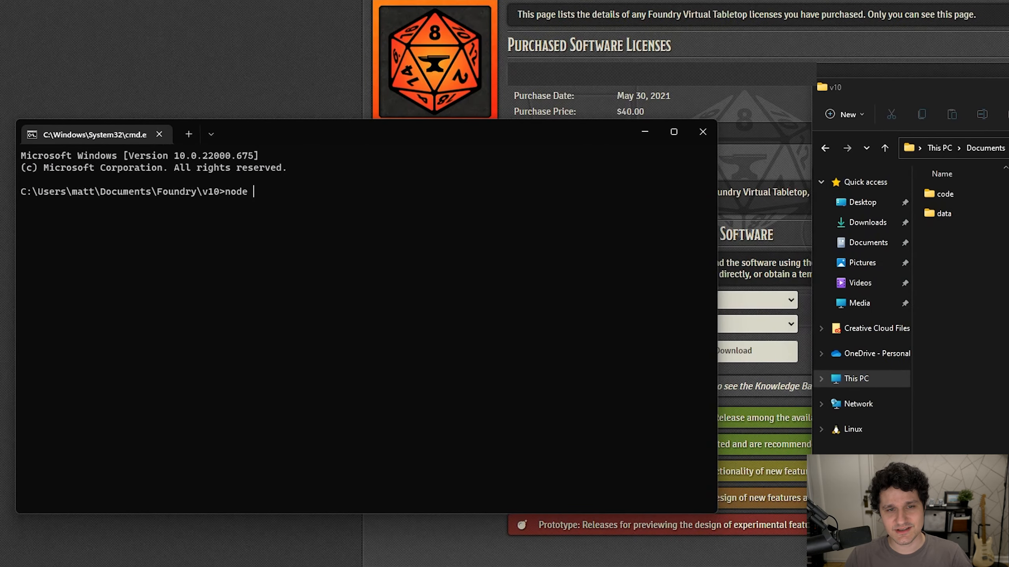
pyautogui.write(' code/')
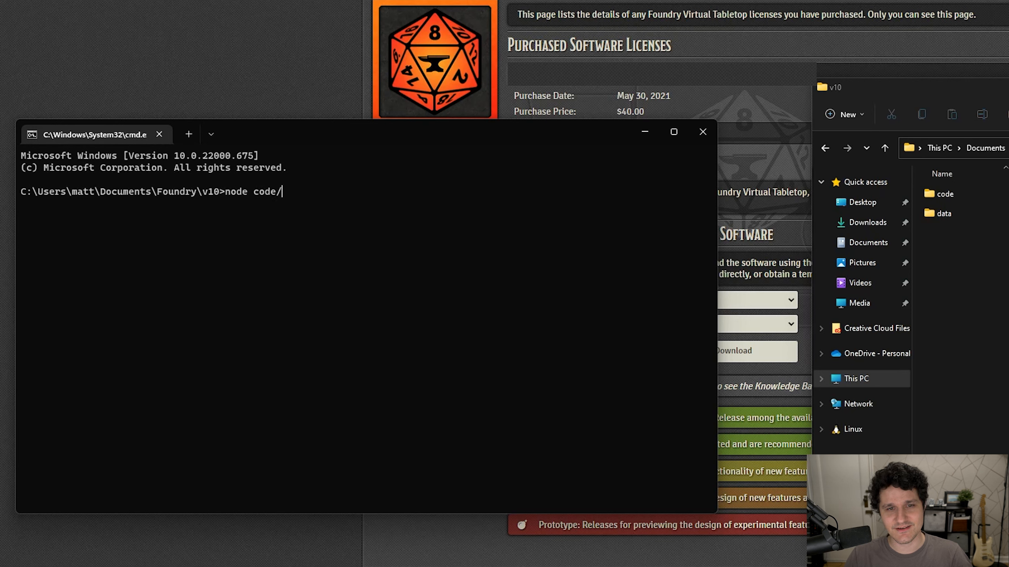
pyautogui.write('resources/')
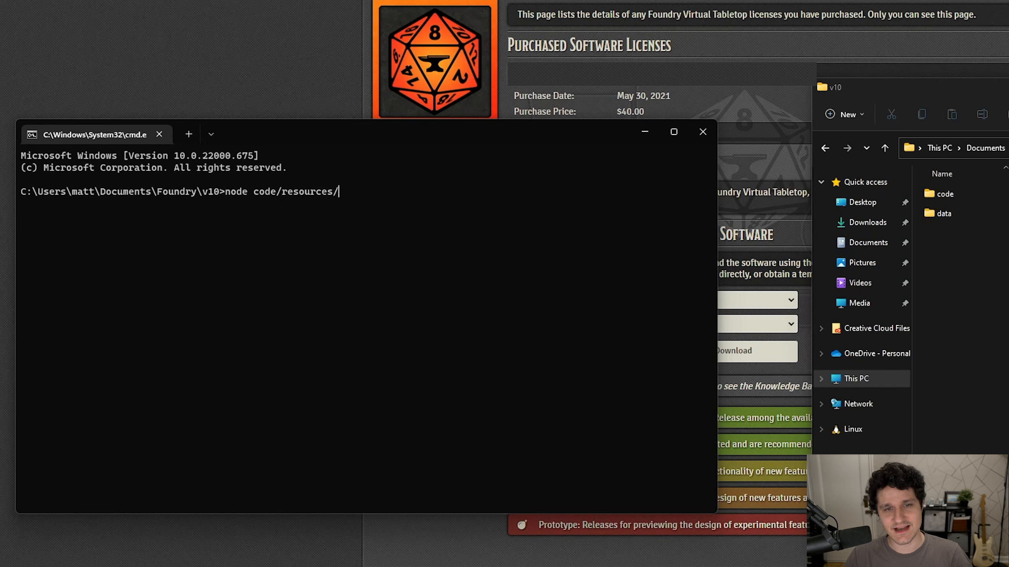
pyautogui.write('app/main.js')
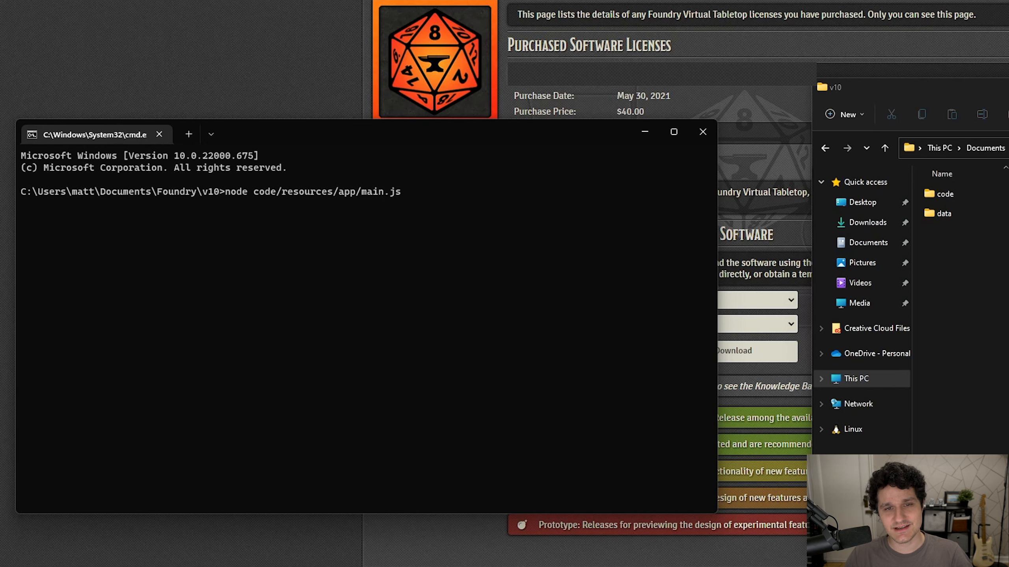
pyautogui.write(' --port')
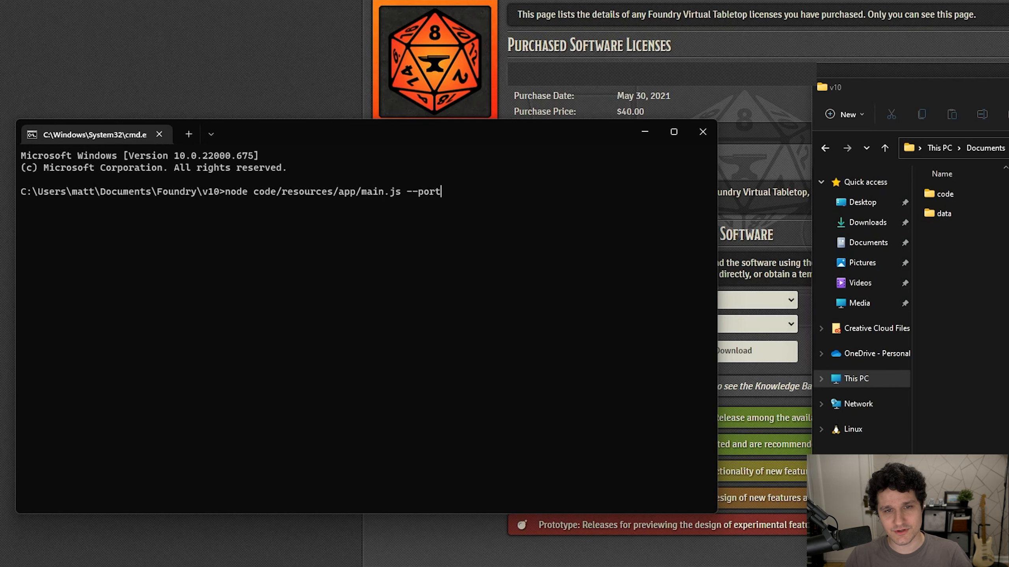
pyautogui.write('=30001')
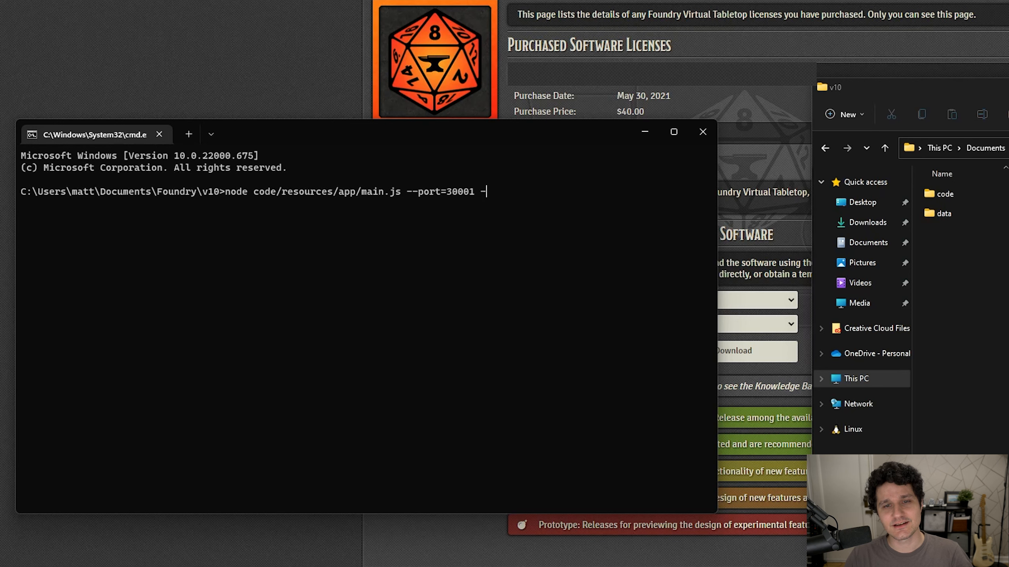
pyautogui.write('--dataPath=')
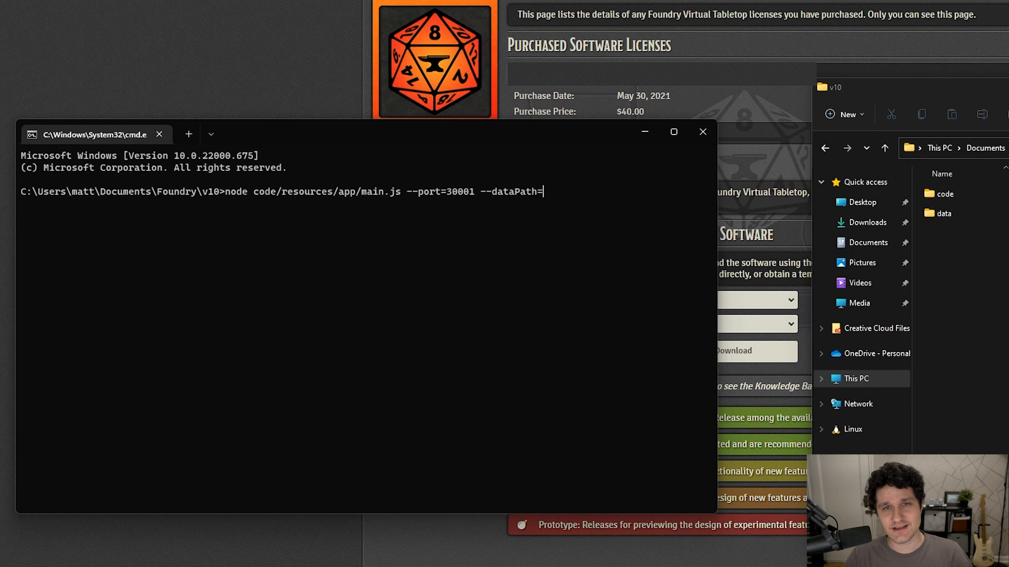
pyautogui.write('data')
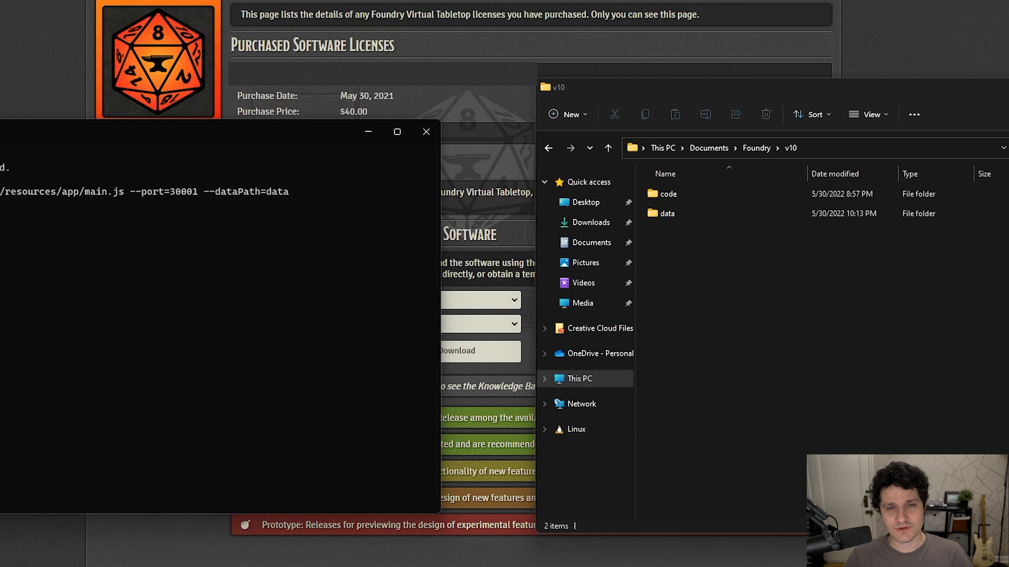
pyautogui.press('Return')
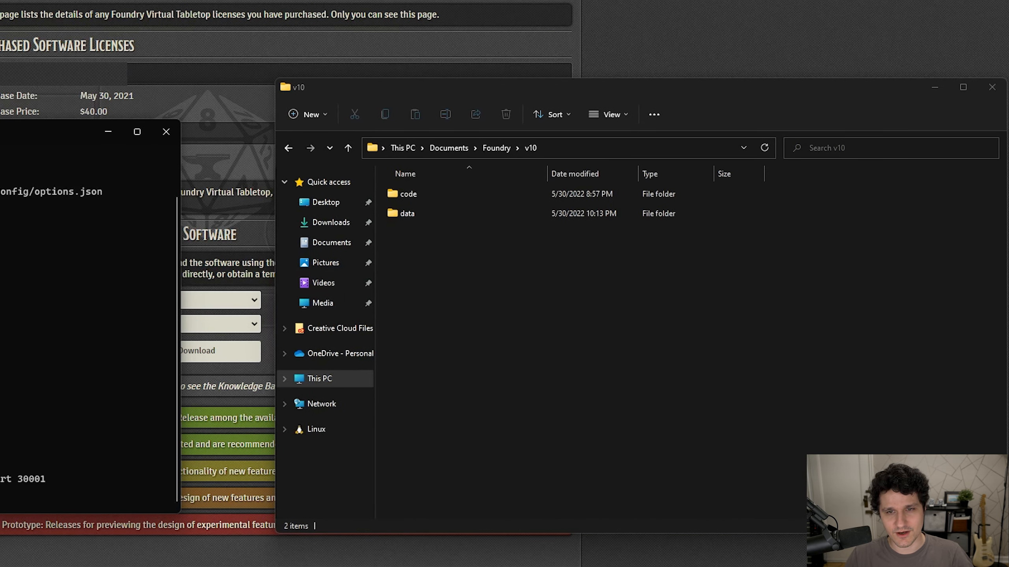
# - Look up the JavaScript file main inside code/resources/app in File Explorer, and return to the v10 folder
pyautogui.doubleClick(422, 194)
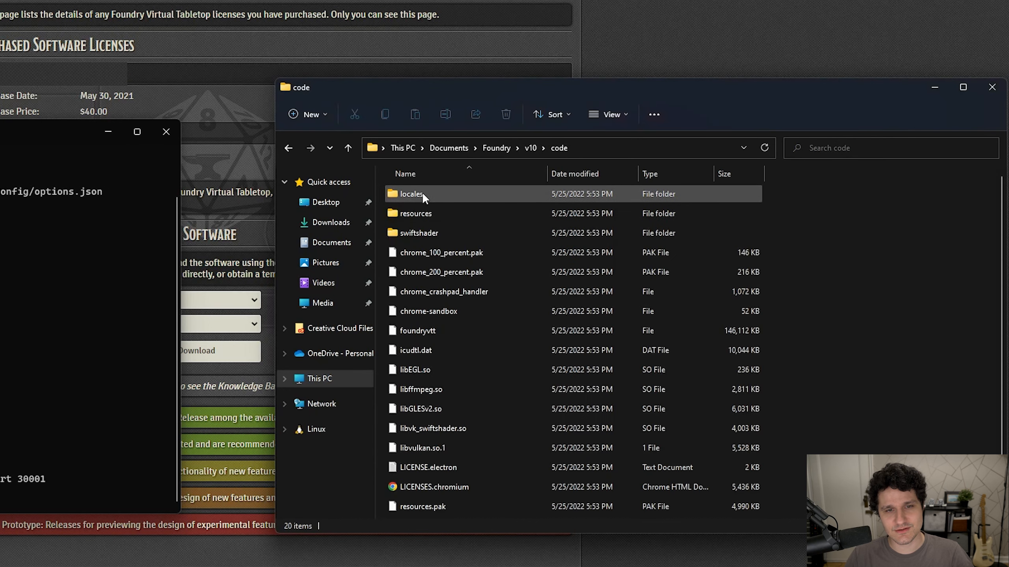
pyautogui.doubleClick(433, 216)
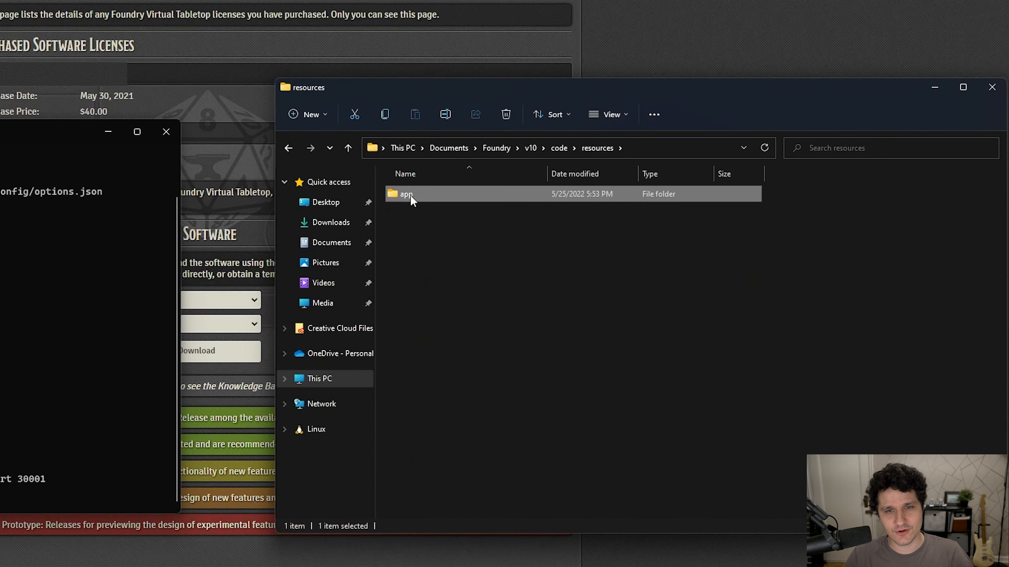
pyautogui.doubleClick(410, 194)
pyautogui.click(418, 368)
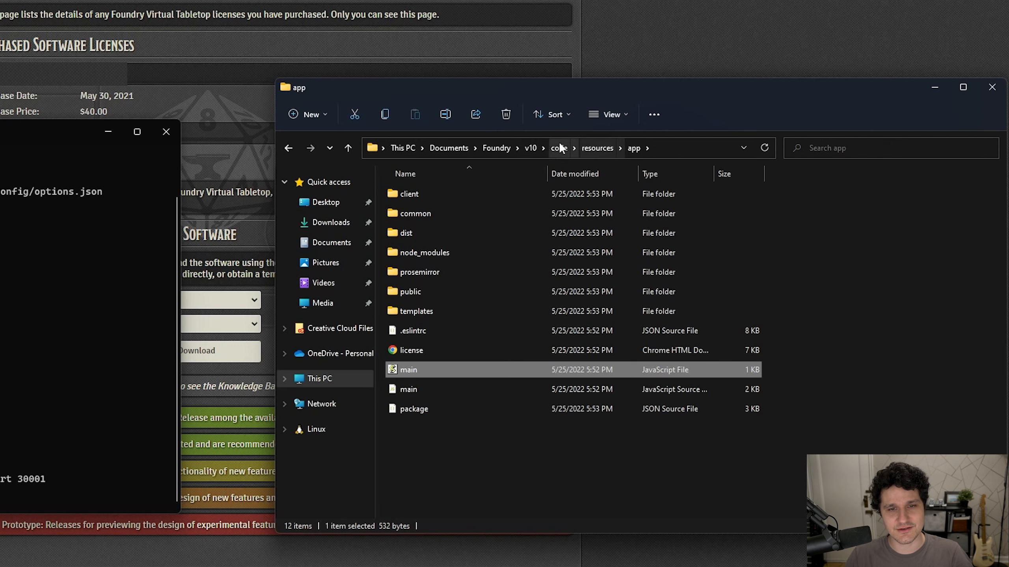
pyautogui.click(532, 146)
pyautogui.click(460, 212)
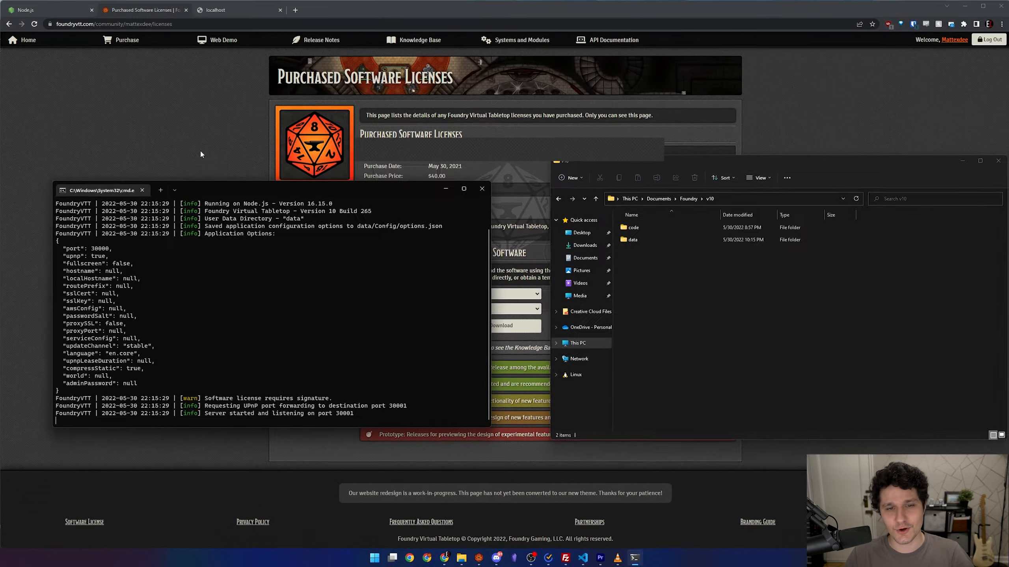
# - Switch to the browser's localhost page and reload it to load the license activation page
pyautogui.click(250, 64)
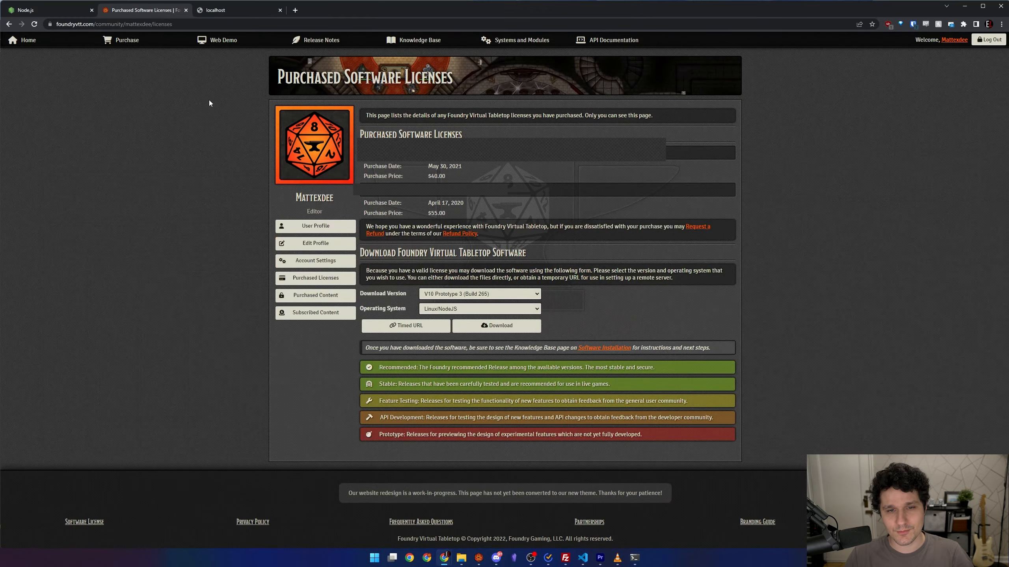
pyautogui.click(215, 13)
pyautogui.press('F5')
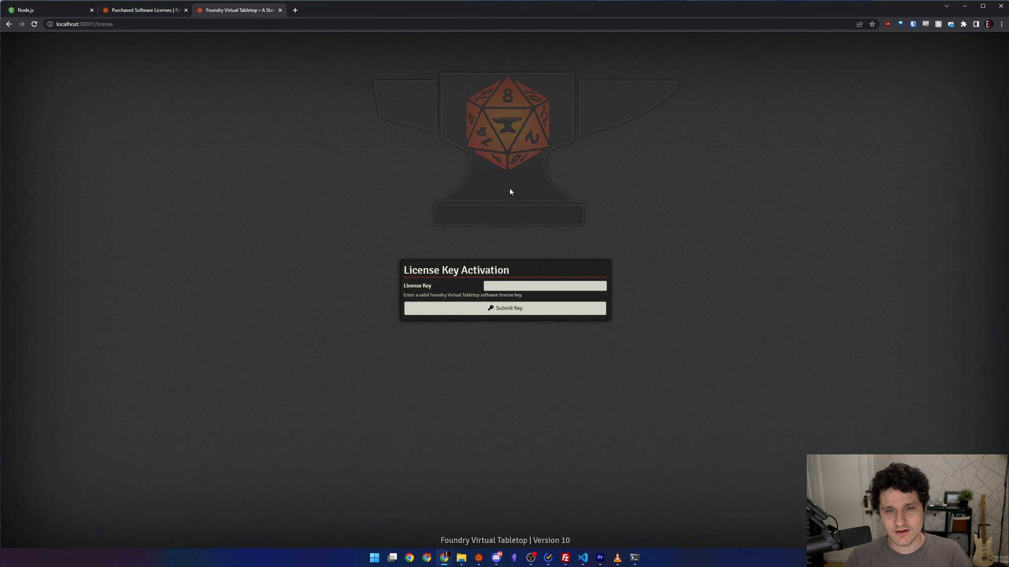
# - Paste and submit the software license key, and agree to the End User License Agreement
pyautogui.hotkey('ctrl', 'v')
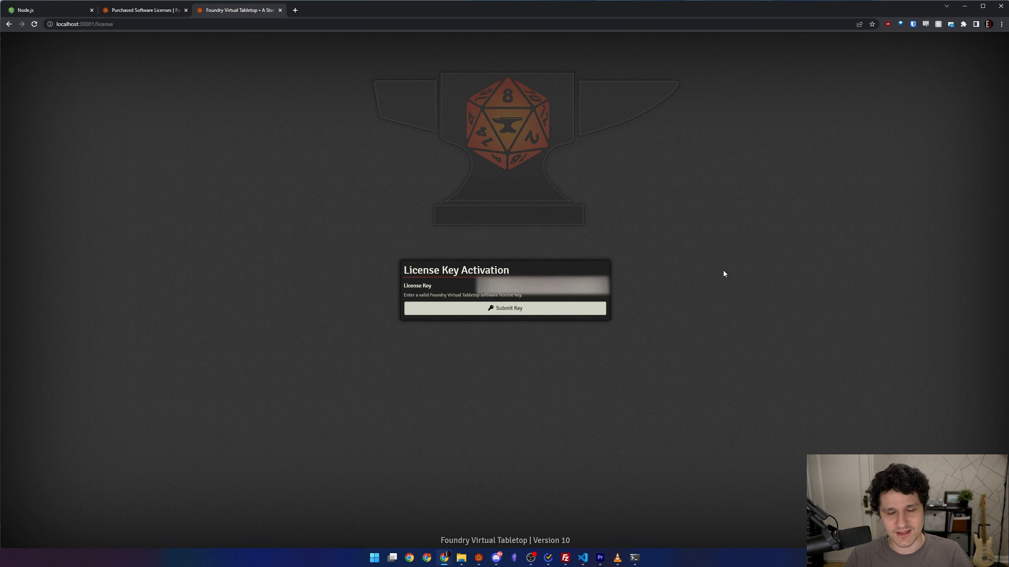
pyautogui.click(593, 313)
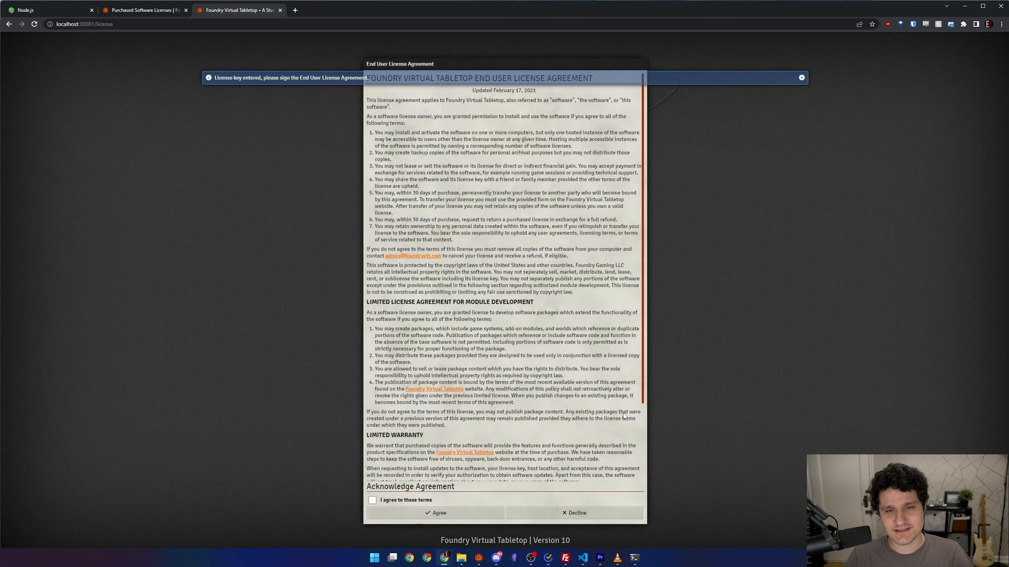
pyautogui.click(422, 501)
pyautogui.click(445, 512)
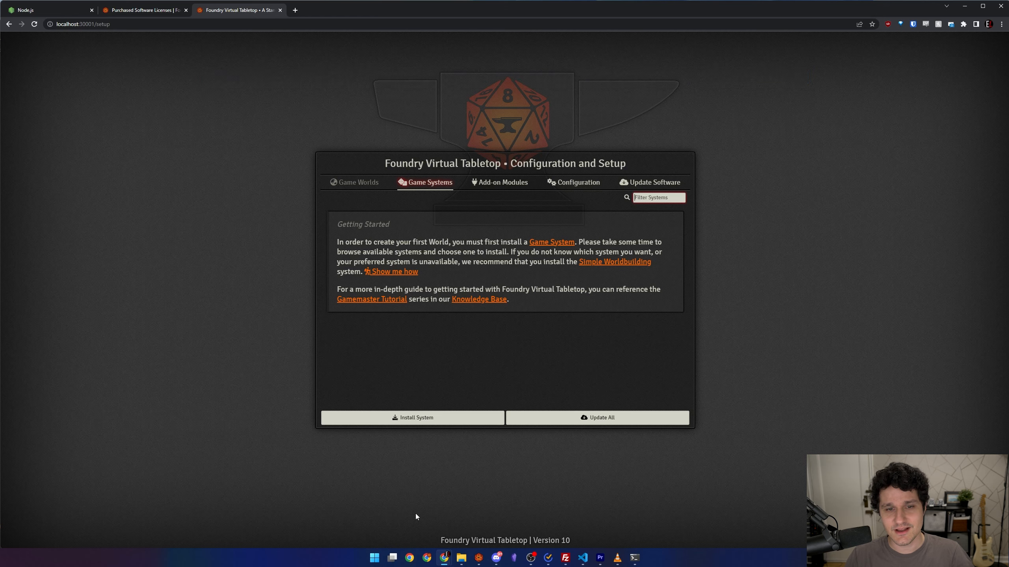
# - Switch to the Version 9 Foundry app, look through its setup sections, launch the !Bug Test world, and return to the Version 10 page
pyautogui.click(478, 557)
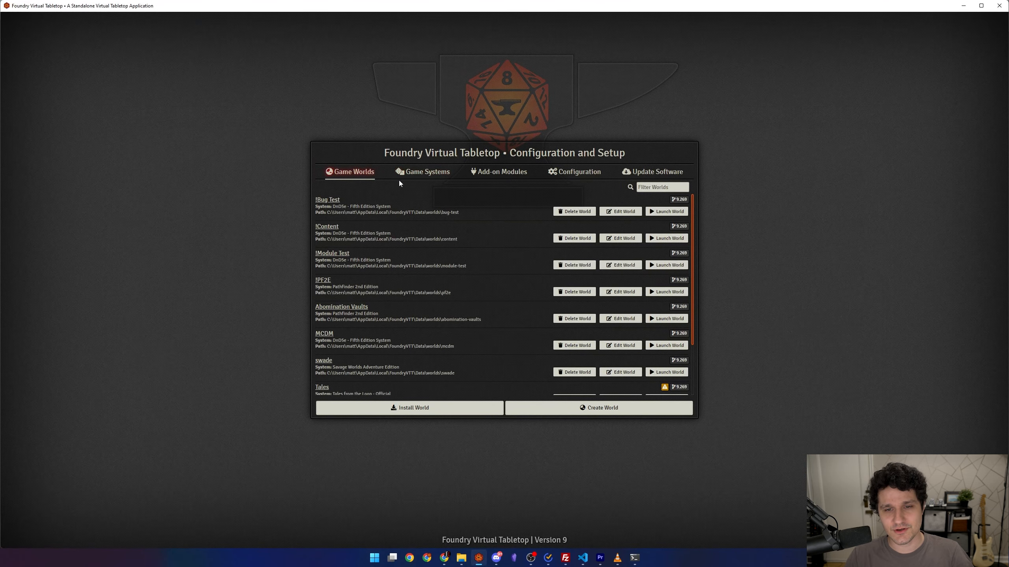
pyautogui.click(427, 172)
pyautogui.click(501, 172)
pyautogui.click(361, 172)
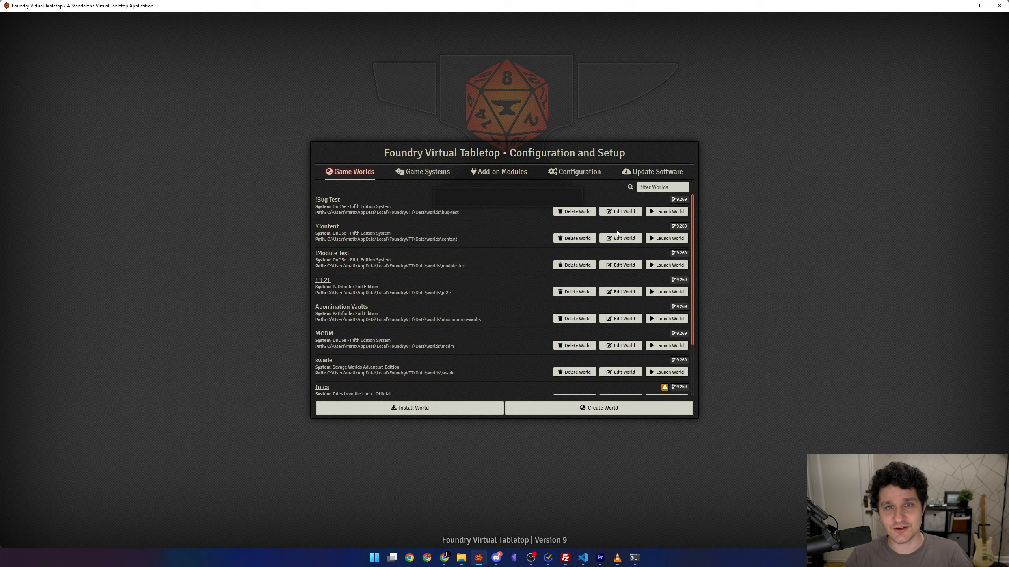
pyautogui.click(667, 211)
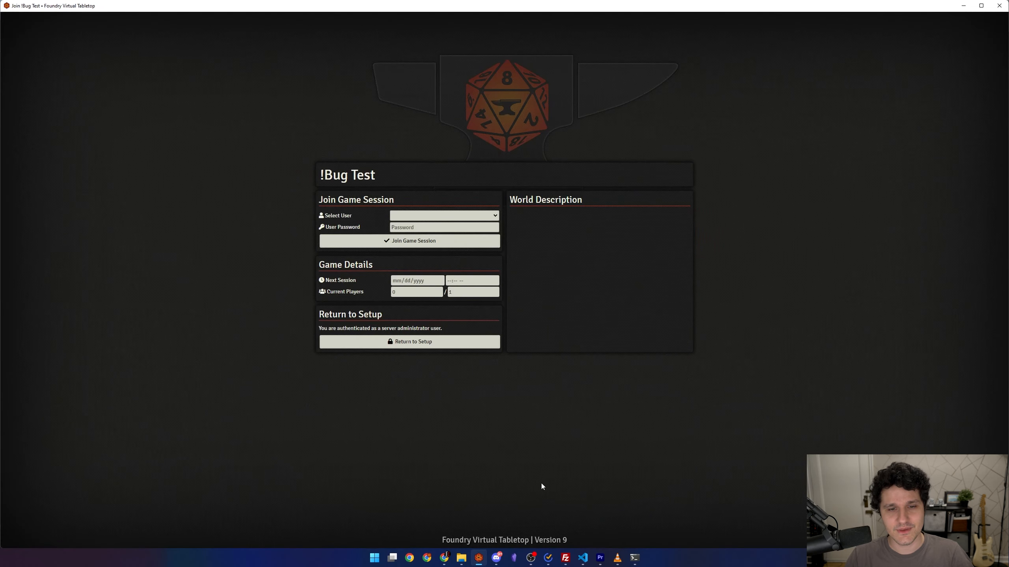
pyautogui.click(485, 556)
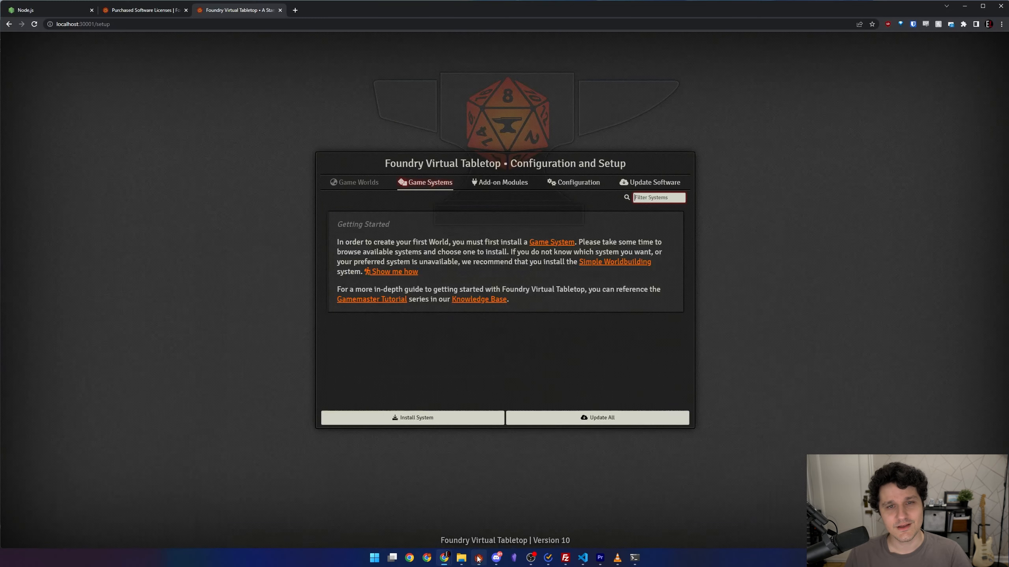
# - Shut down the V10 server and copy the Data folder from the FoundryVTT user data into the v10 data folder
pyautogui.click(637, 559)
pyautogui.hotkey('ctrl', 'c')
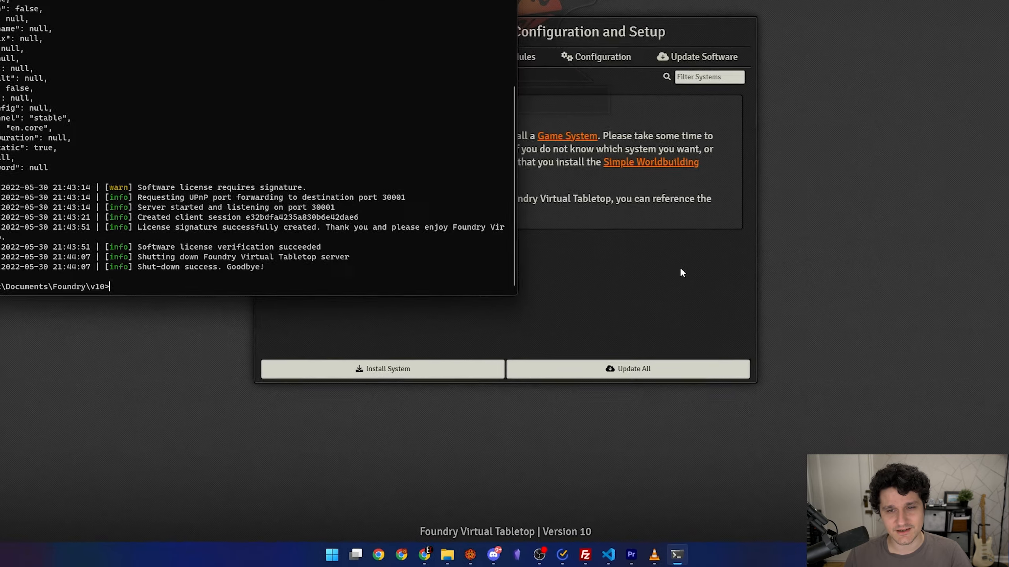
pyautogui.rightClick(464, 552)
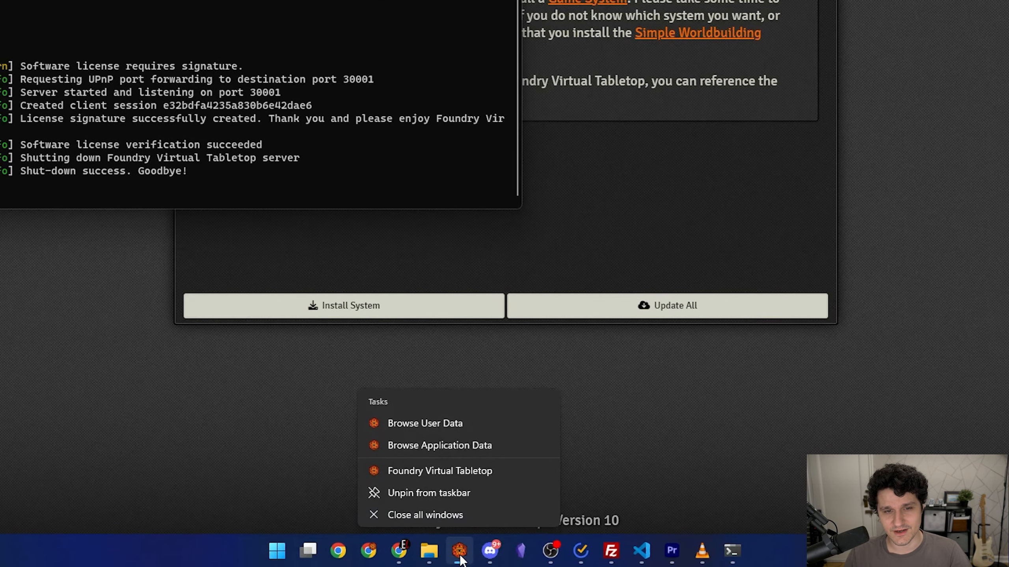
pyautogui.click(442, 425)
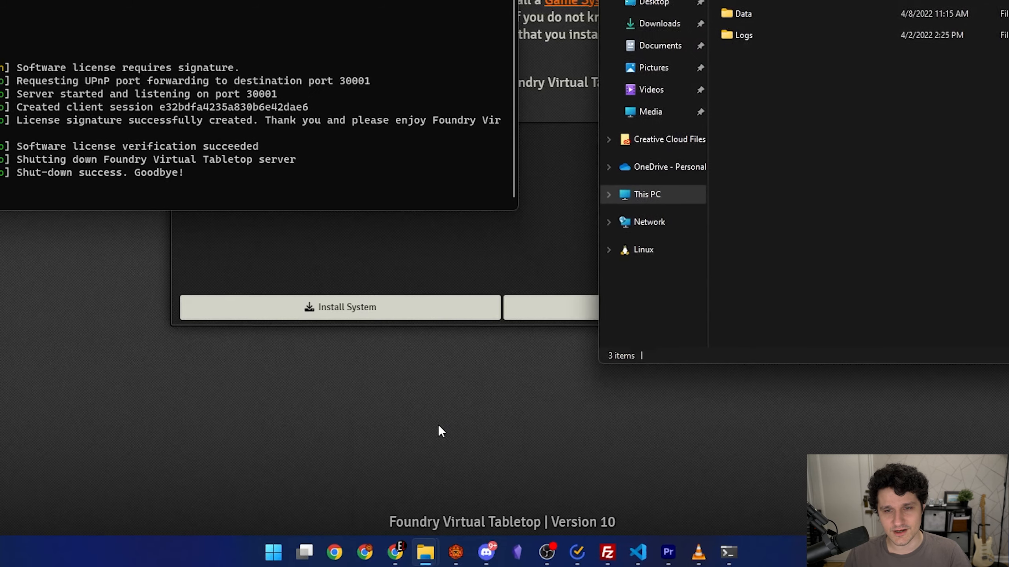
pyautogui.click(742, 16)
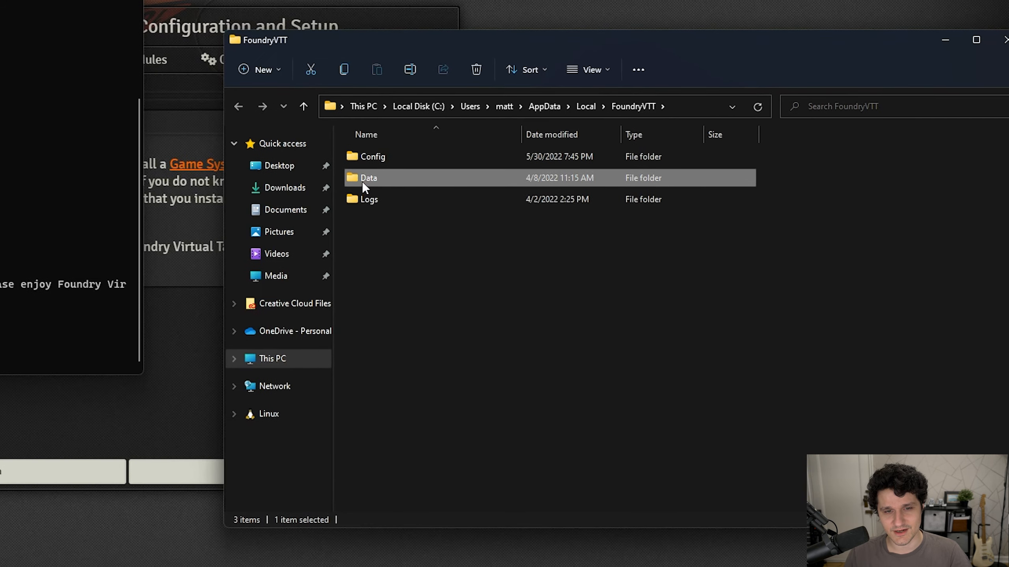
pyautogui.click(995, 43)
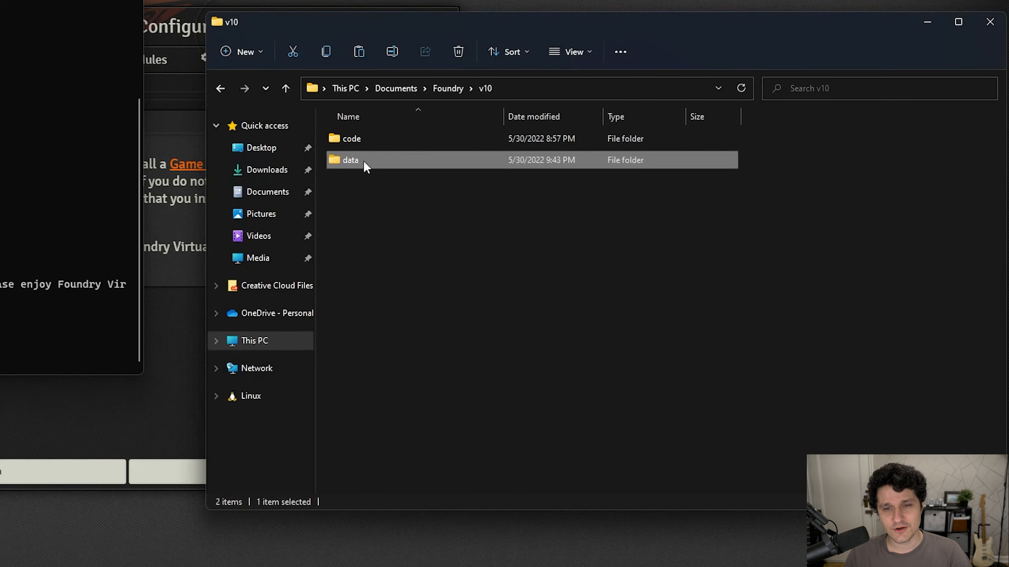
pyautogui.doubleClick(364, 160)
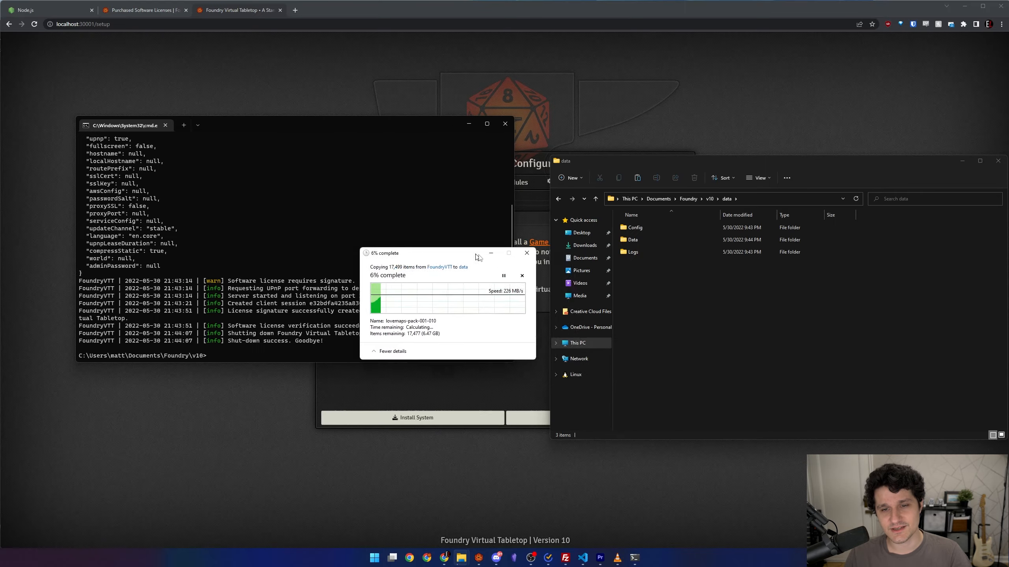
pyautogui.moveTo(477, 255); pyautogui.dragTo(809, 291)
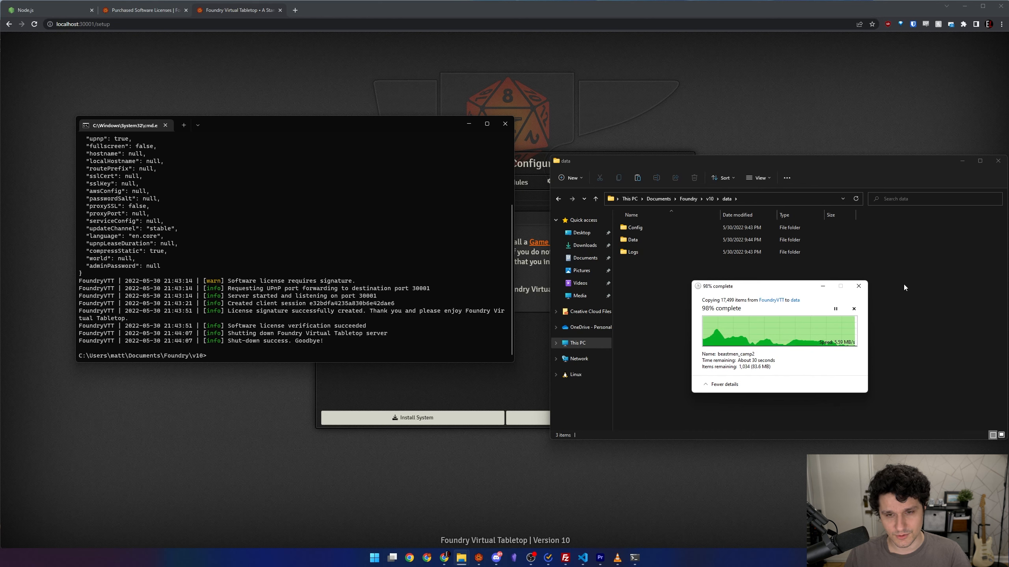
# - Run code/resources/app/main.js with node on port 30001 using the full path of the v10 data folder, and reload the setup page
pyautogui.click(471, 320)
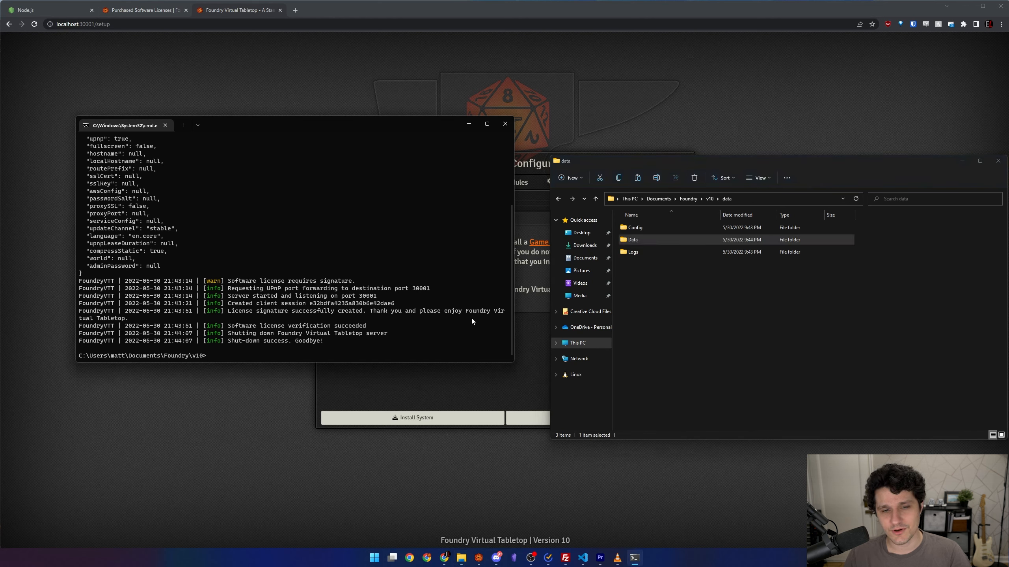
pyautogui.write('node code/resources/app/main.js --port=30001 --dataPath="C:\\Users\\matt\\Documents\\Foundry\\v10\\data"')
pyautogui.press('Return')
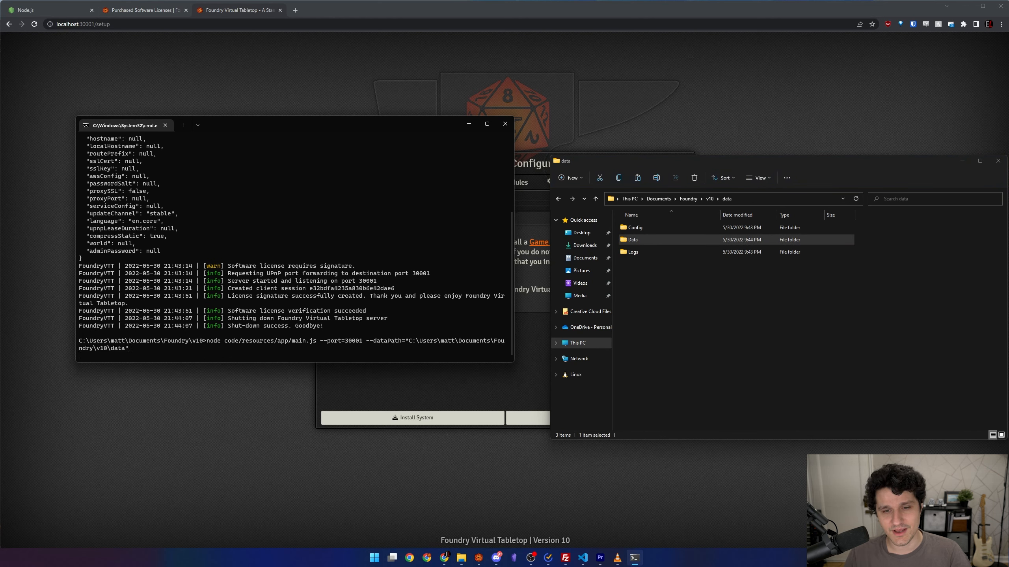
pyautogui.click(231, 404)
pyautogui.press('F5')
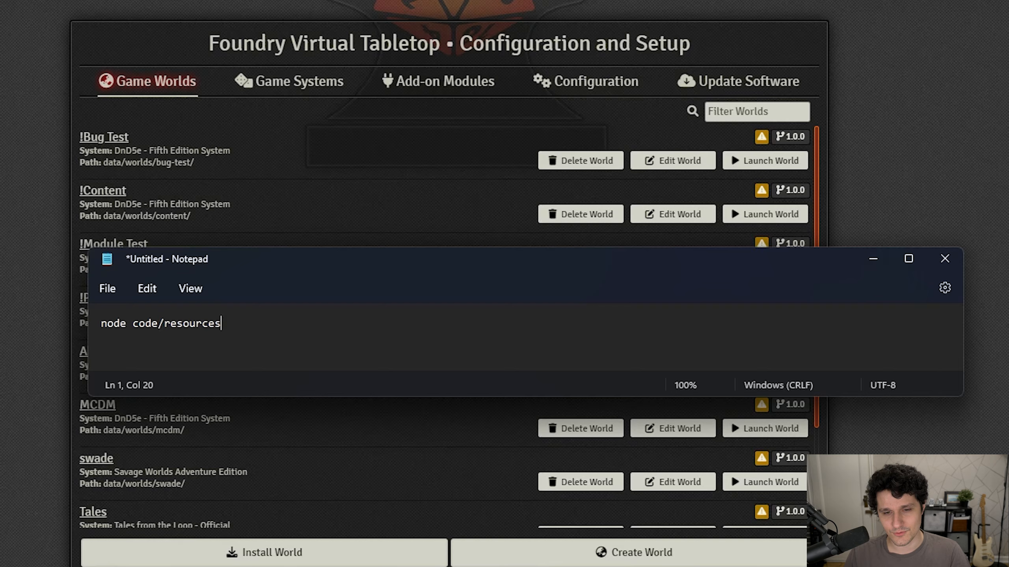
# - Complete the Notepad command as node code/resources/app/main.js --port=30001 --dataPath=data, save it as foundry.bat under All files in the v10 folder, and close it
pyautogui.write('app/main.js --port')
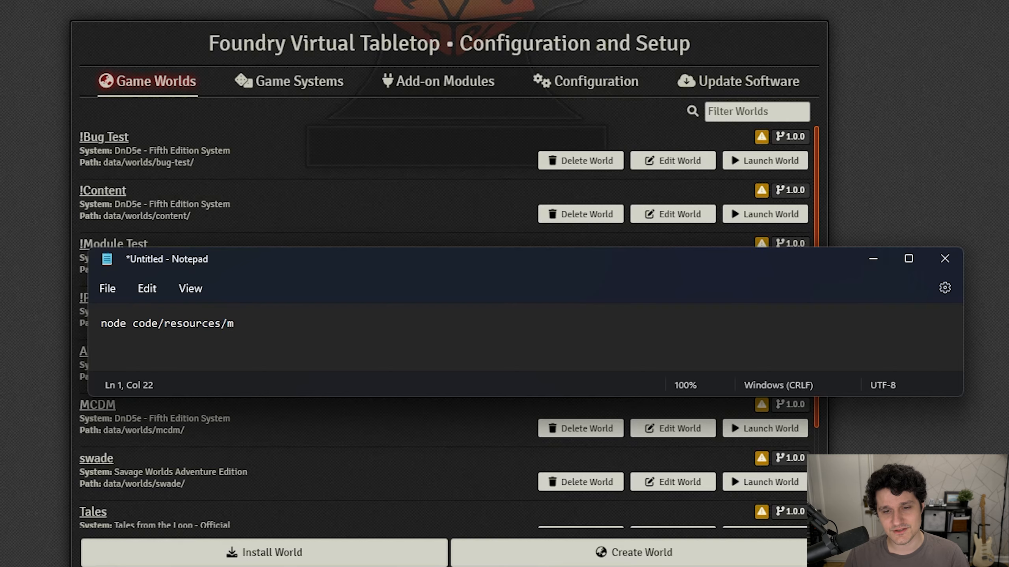
pyautogui.write('=30001 --dataPath=data')
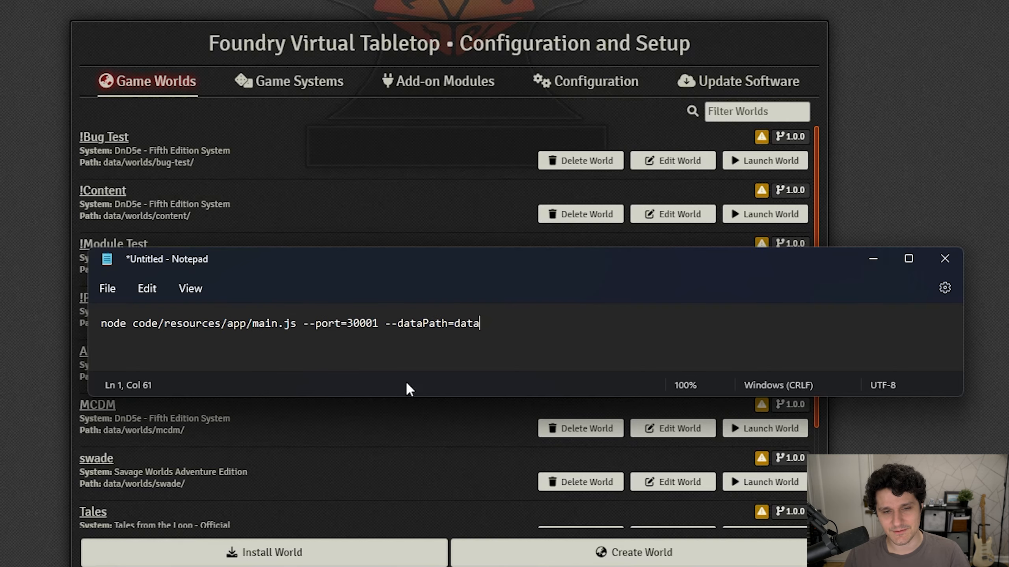
pyautogui.click(107, 288)
pyautogui.click(134, 420)
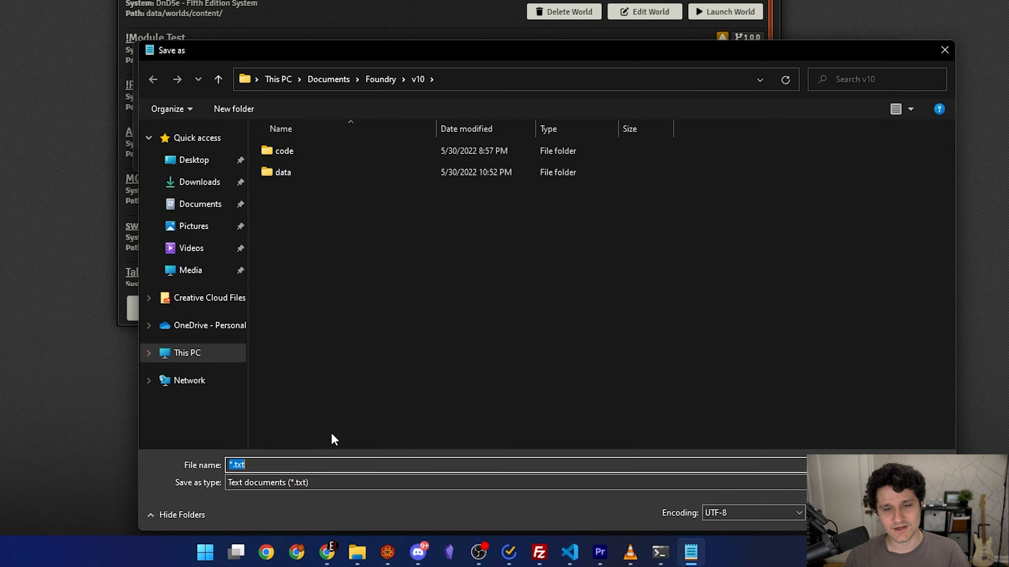
pyautogui.click(315, 482)
pyautogui.click(309, 504)
pyautogui.click(302, 466)
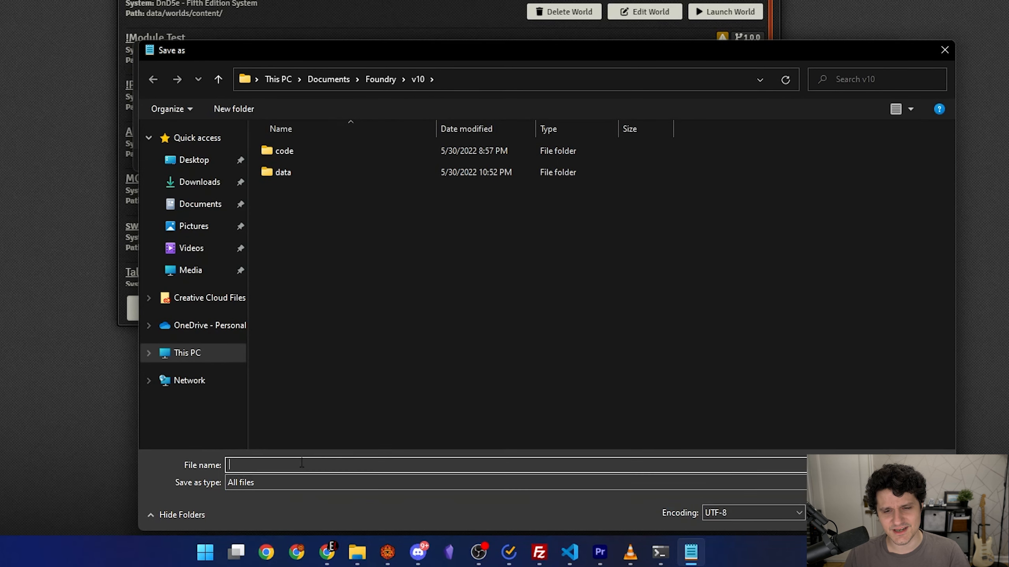
pyautogui.write('foundry.bat')
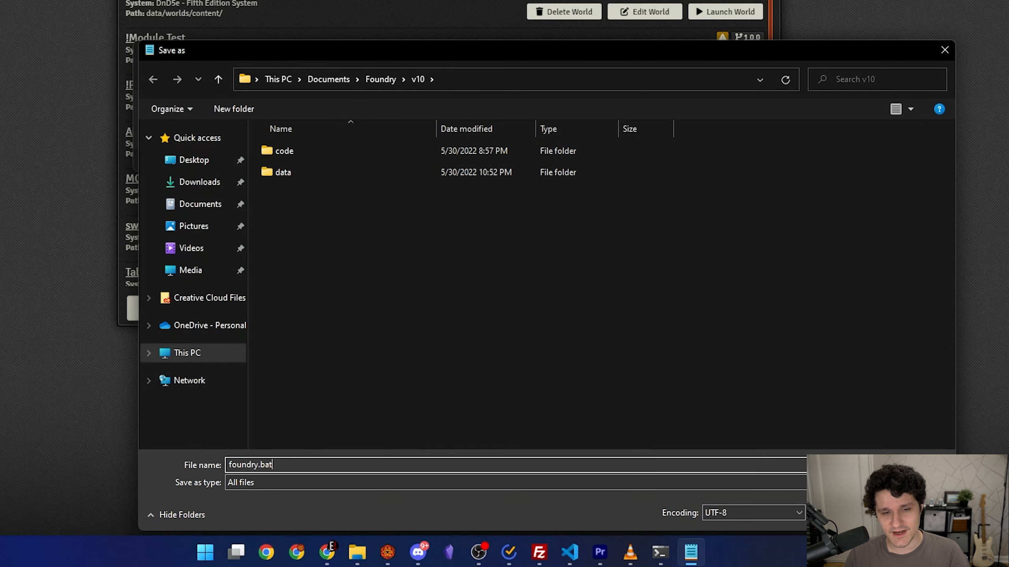
pyautogui.hotkey('ctrl', 'a')
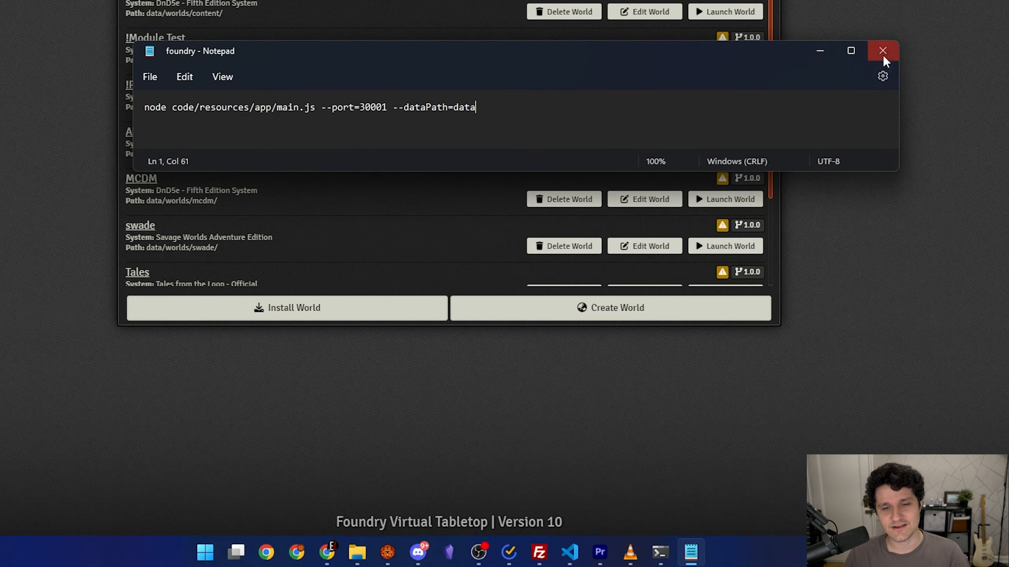
pyautogui.click(883, 53)
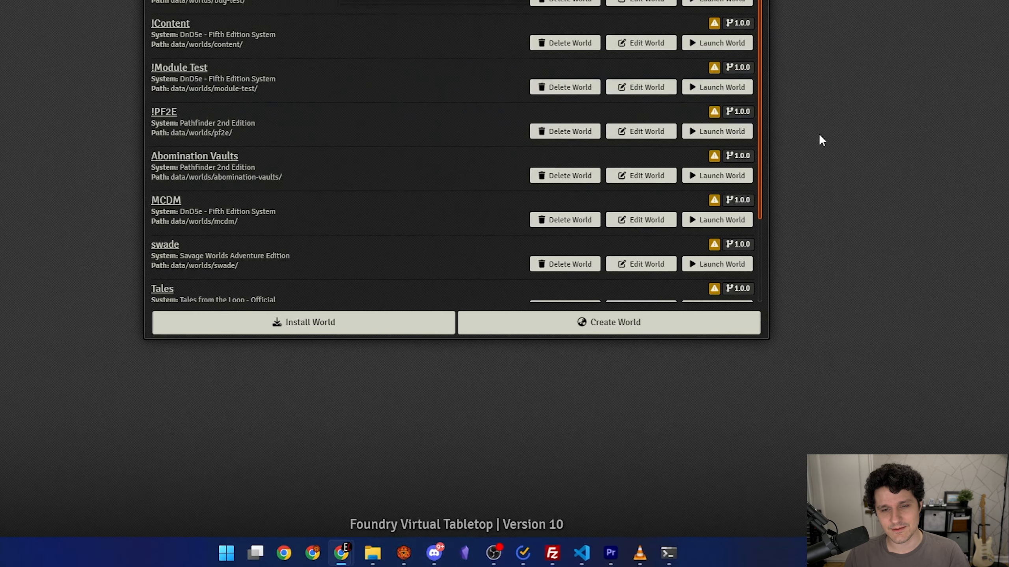
# - Stop the V10 server running in the terminal and close the terminal window
pyautogui.click(669, 554)
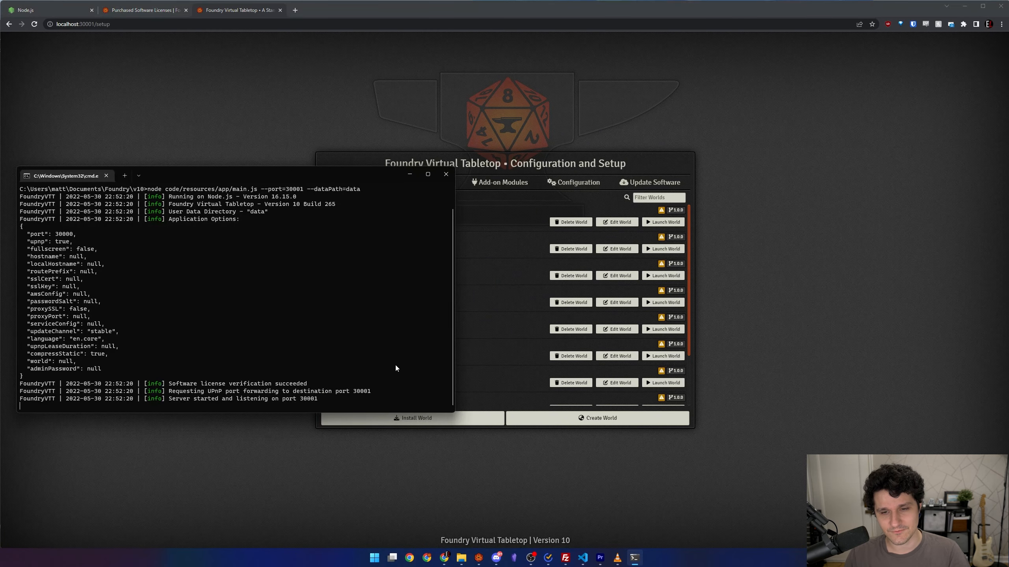
pyautogui.hotkey('ctrl', 'c')
pyautogui.click(446, 174)
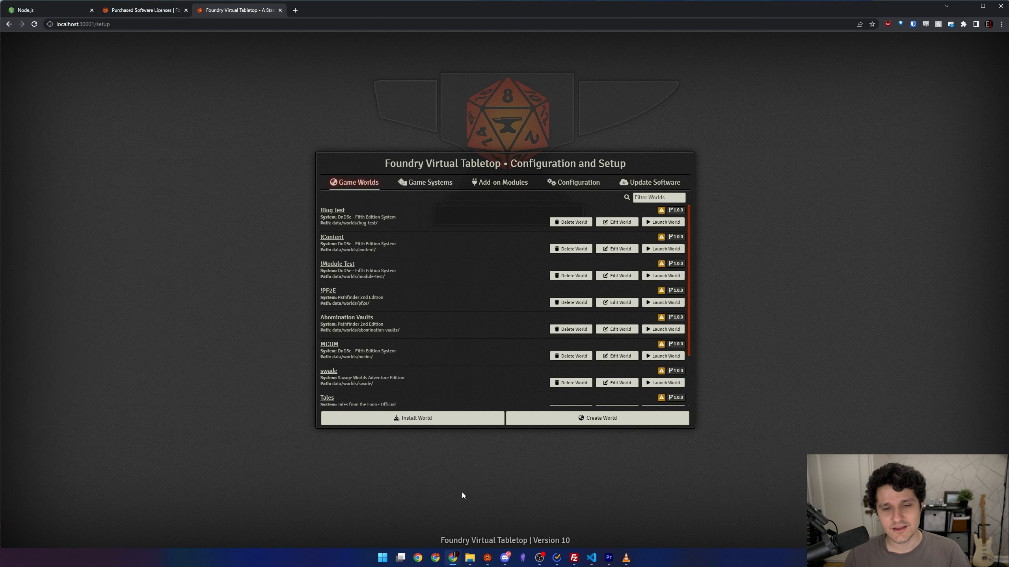
# - Start the V10 server by running the foundry batch file from the v10 folder, and reload the setup page in the browser
pyautogui.click(470, 558)
pyautogui.doubleClick(632, 253)
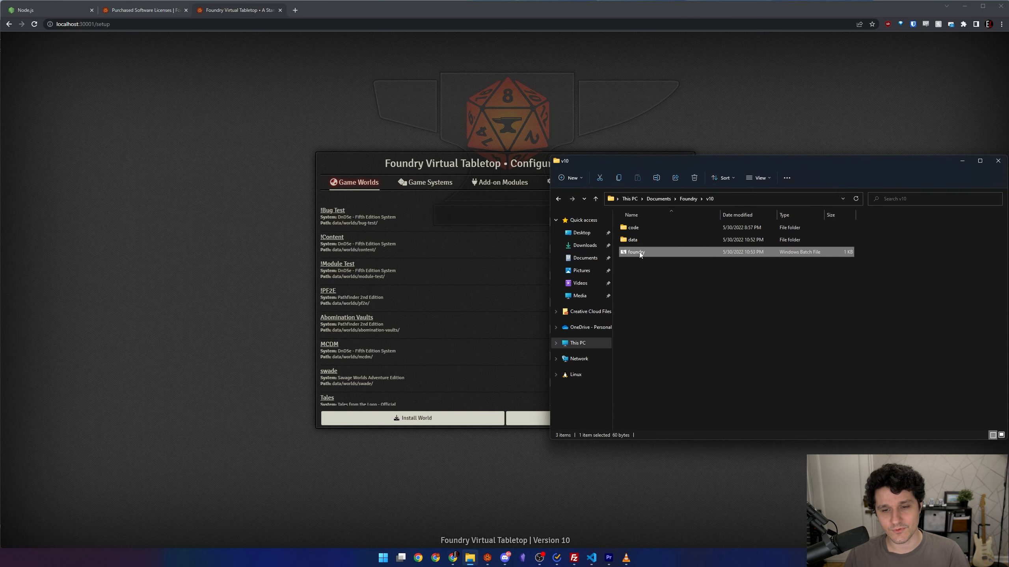
pyautogui.moveTo(519, 202); pyautogui.dragTo(424, 194)
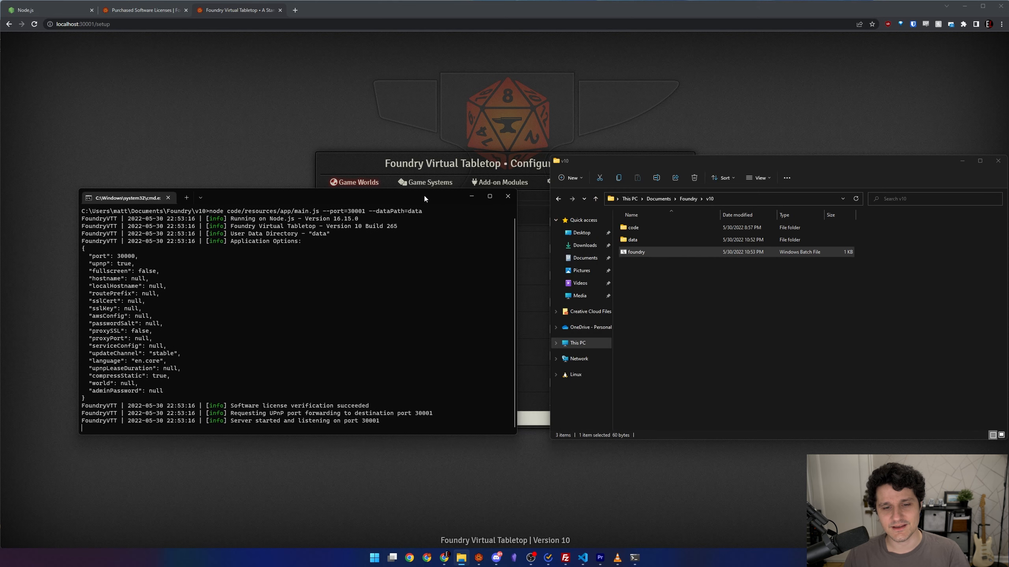
pyautogui.click(375, 124)
pyautogui.press('F5')
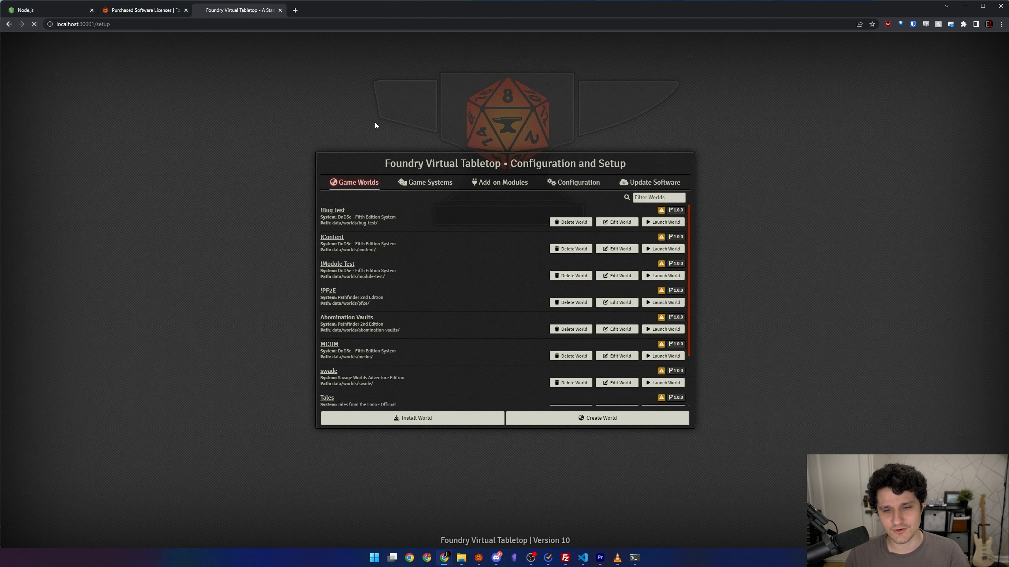